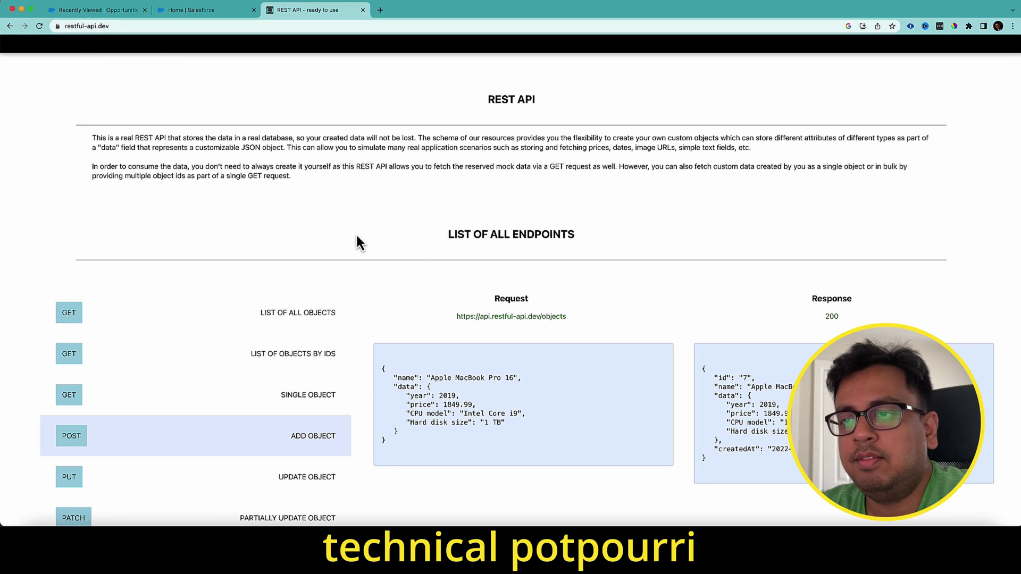
- Review the POST request body to api.restful-api.dev/objects and its 200 OK response in Postman
left_click(689, 543)
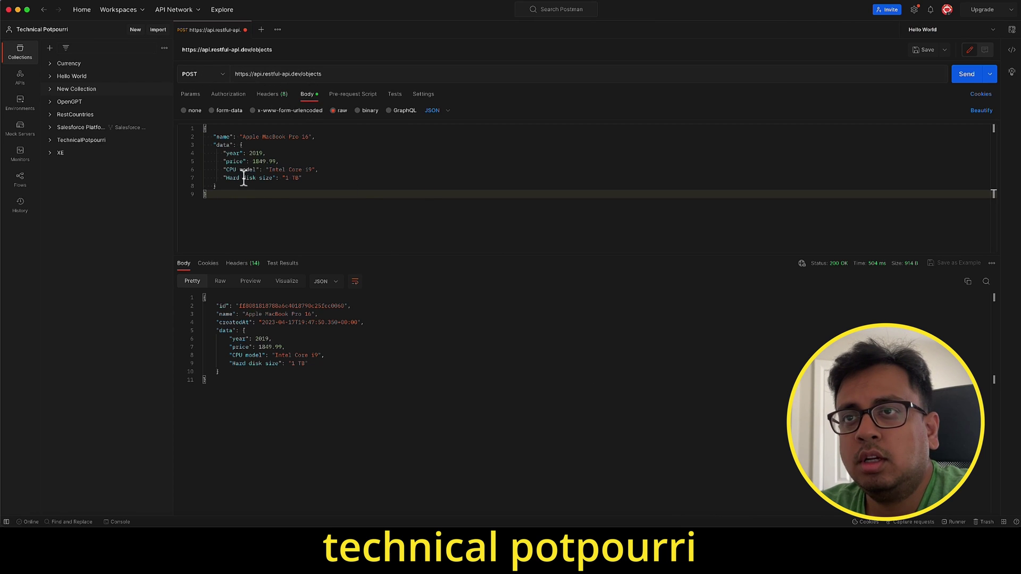
left_click_drag(217, 193, 193, 124)
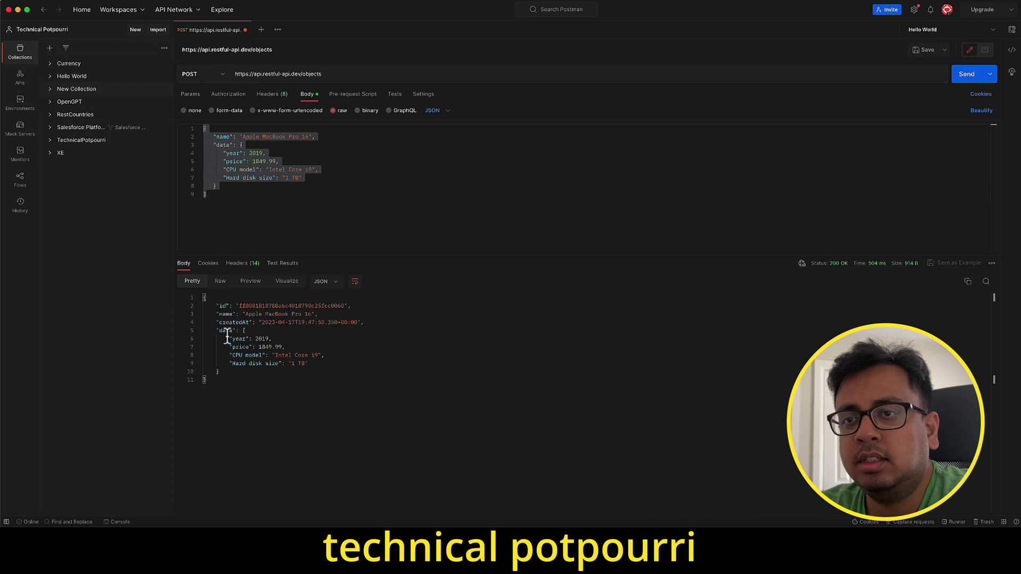
left_click_drag(216, 388, 196, 302)
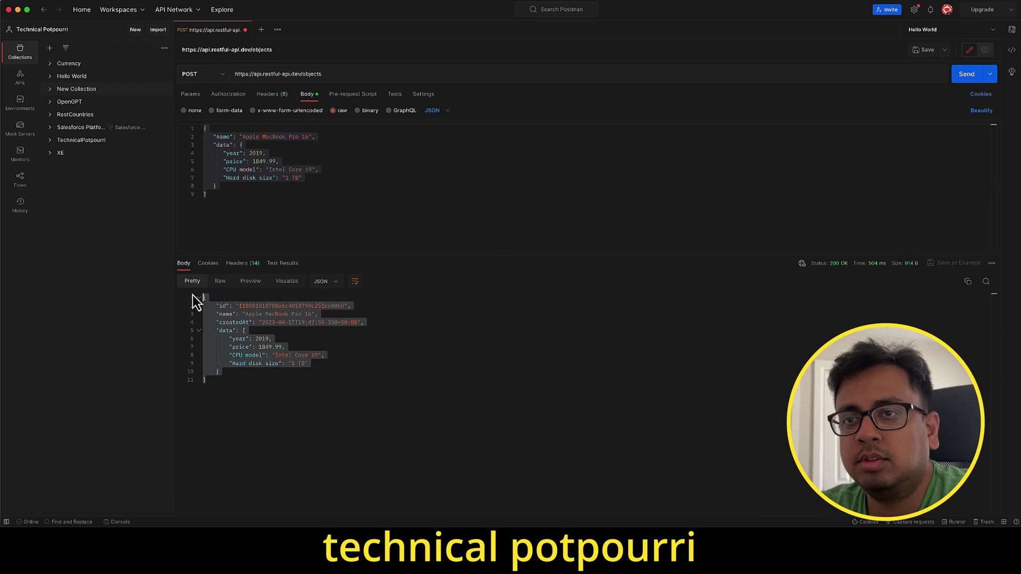
left_click(367, 404)
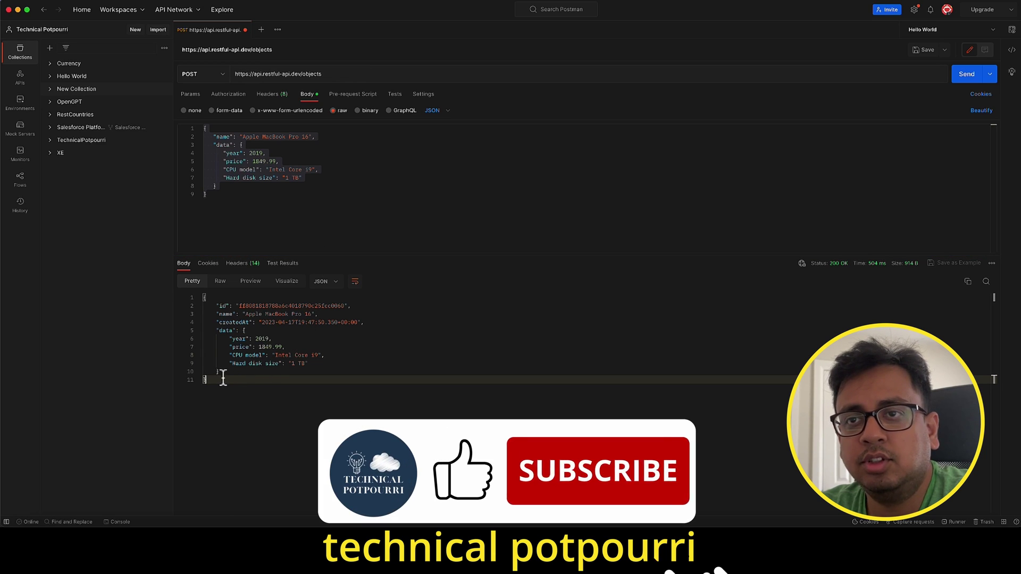
key("super+Tab")
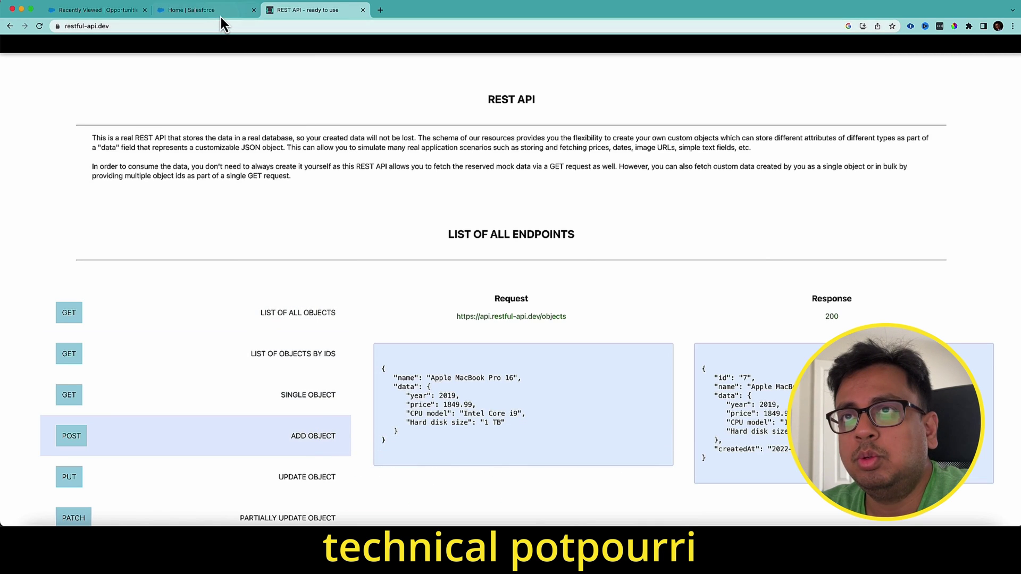
- Find Named Credentials via Setup Quick Find 'named' and show the External Credentials list
left_click(222, 15)
left_click(80, 90)
type("na")
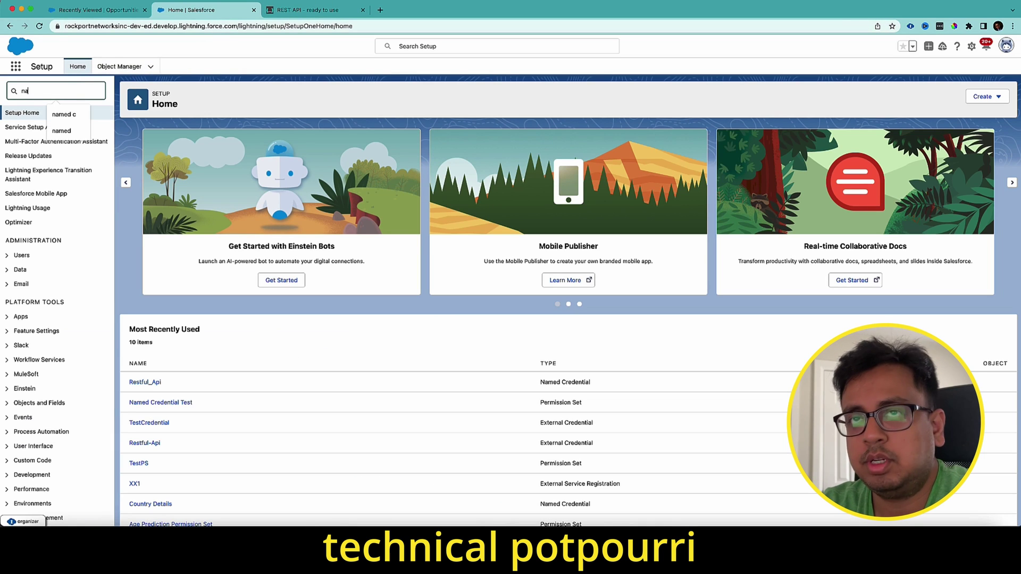
type("med")
left_click(33, 128)
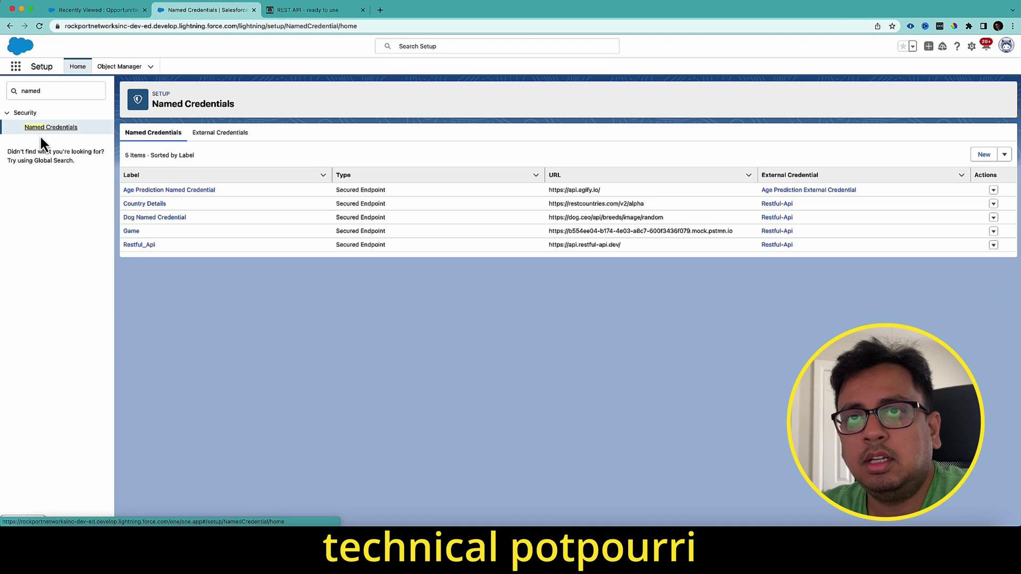
left_click(216, 135)
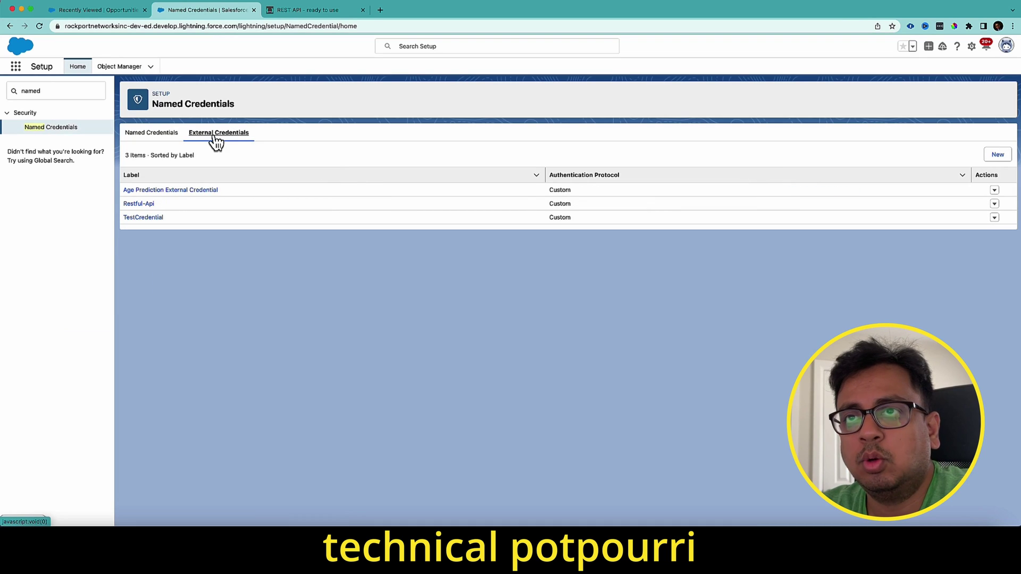
- Create external credential TestPostCall using the Custom authentication protocol
left_click(996, 155)
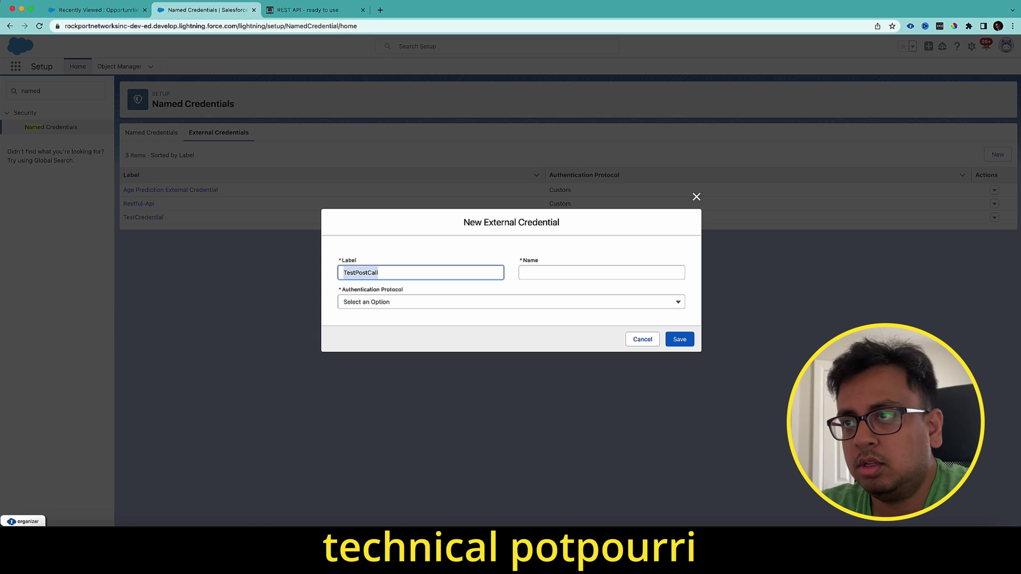
left_click(601, 272)
type("TestPostCall")
left_click(506, 301)
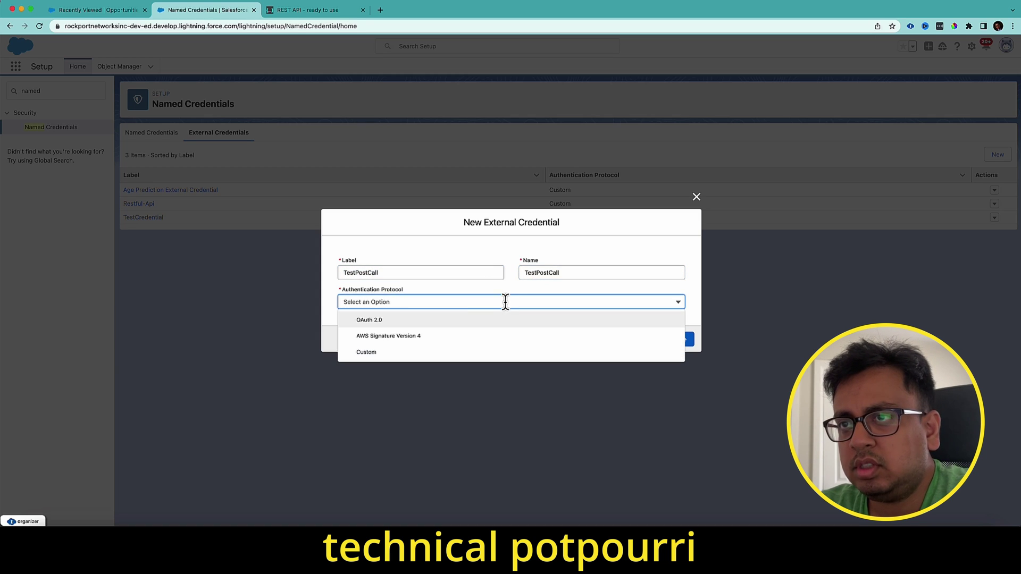
left_click(372, 352)
left_click(685, 345)
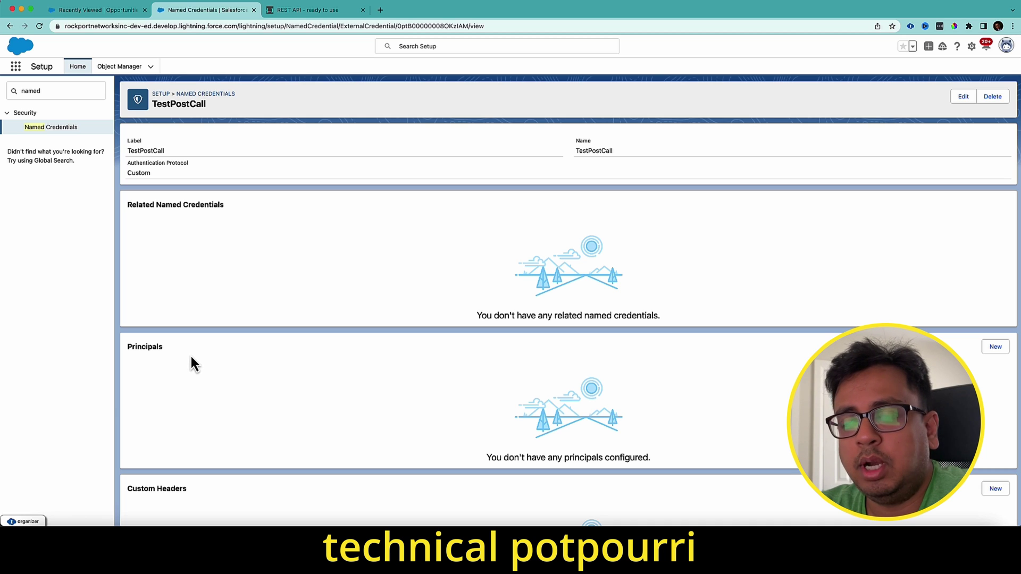
- Add principal One to TestPostCall with authentication parameter MyName and its secret value
left_click(994, 348)
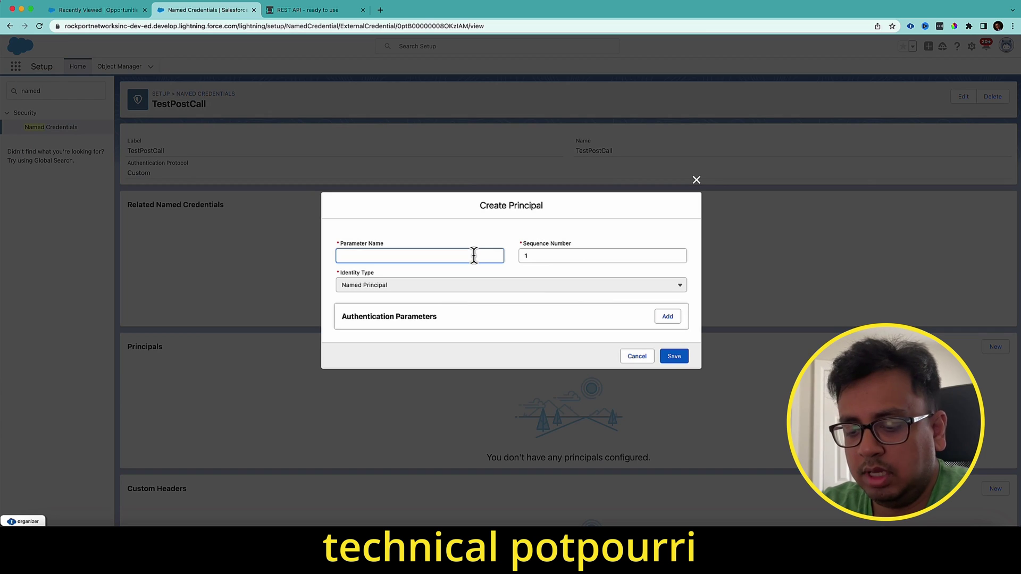
type("One")
key("Tab")
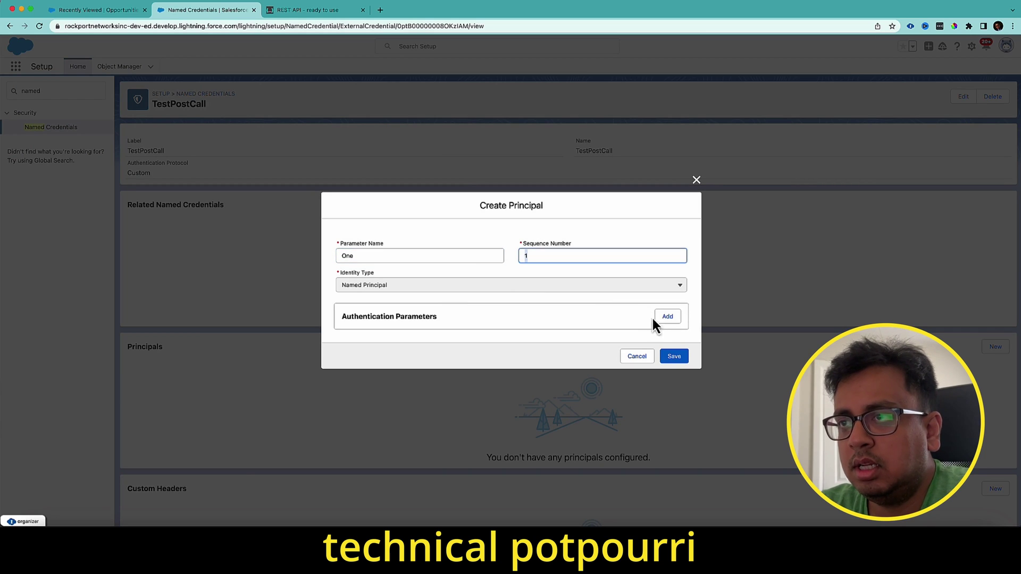
left_click(657, 318)
left_click(436, 319)
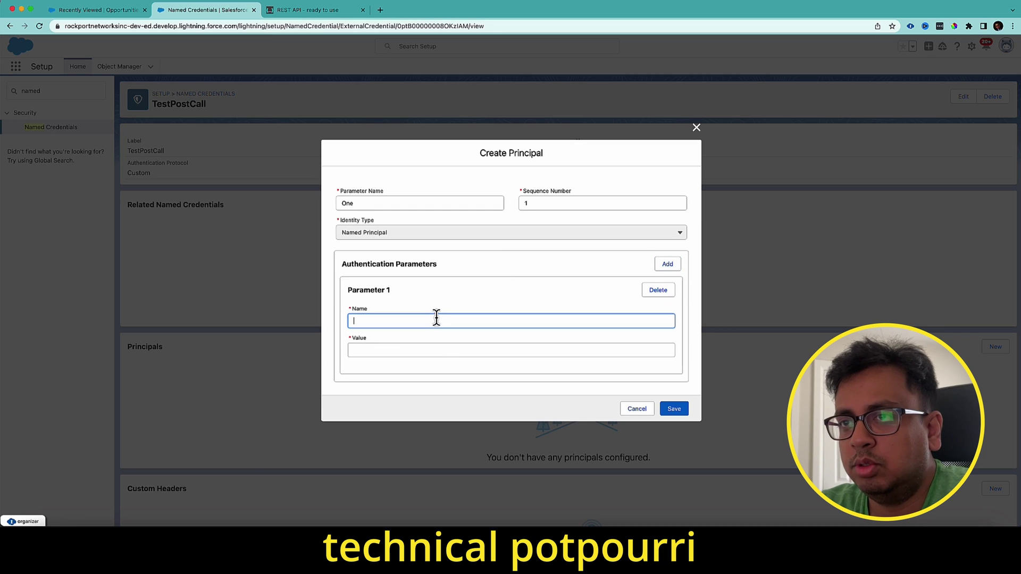
type("Myan")
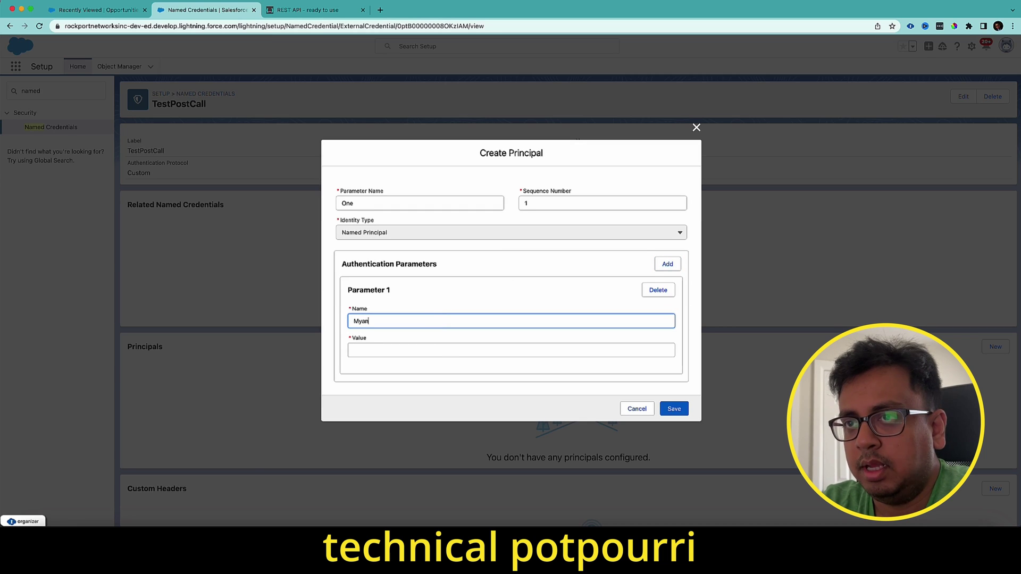
type("Name")
key("Tab")
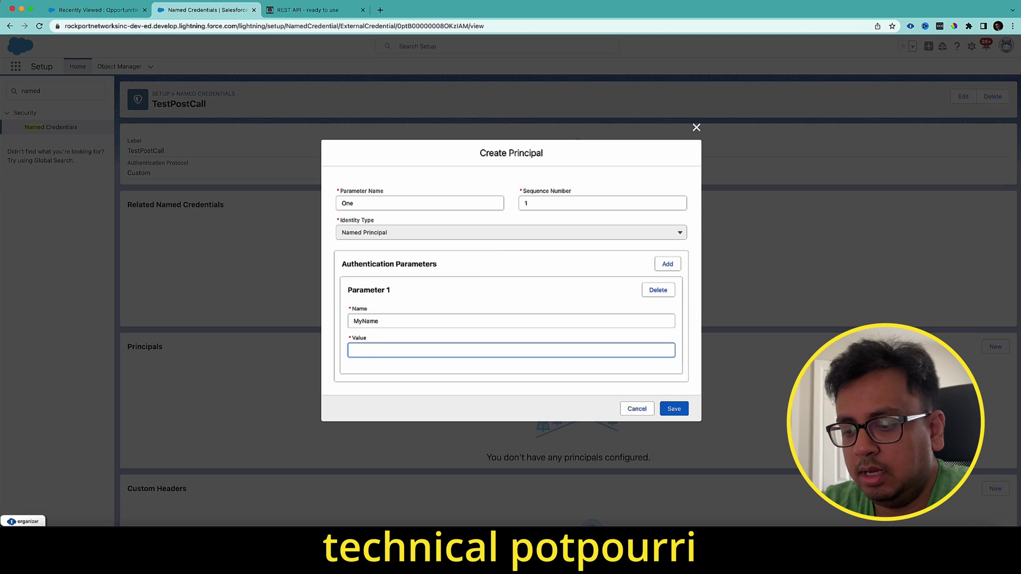
type("test123")
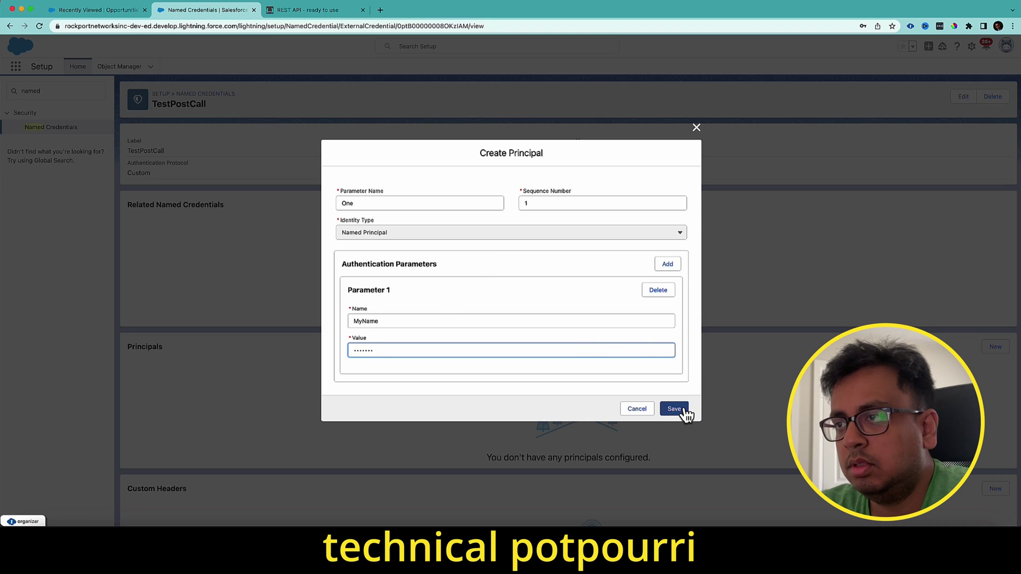
left_click(674, 408)
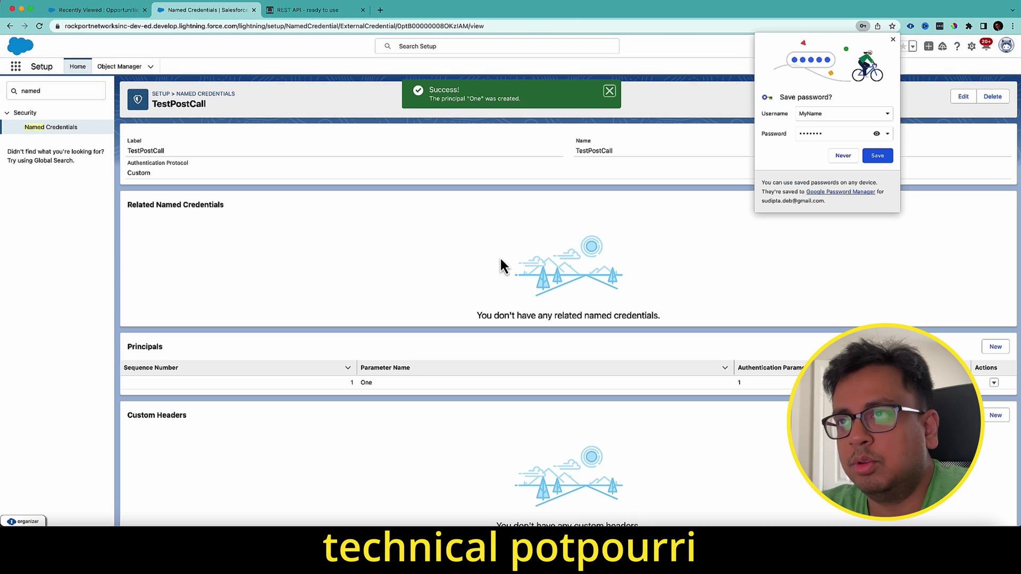
left_click_drag(70, 91, 3, 99)
type("p")
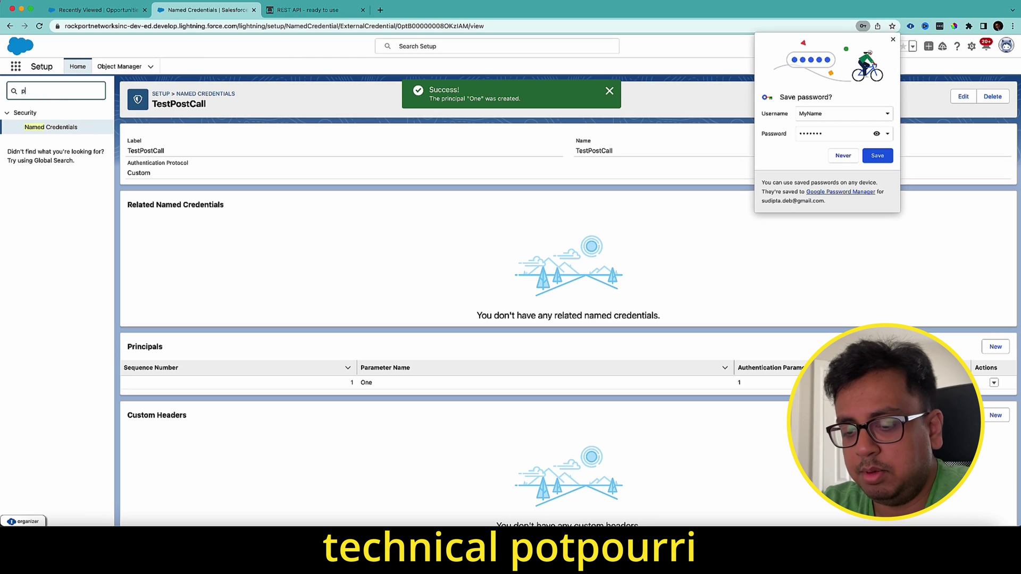
type("ermiss")
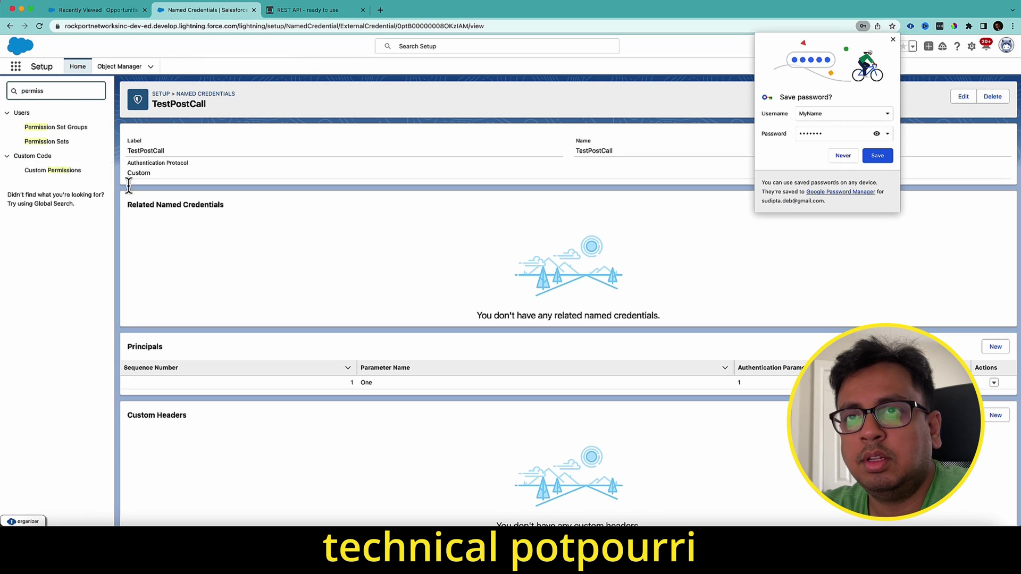
- Create the permission set TestPostCallPermissionSet from the Permission Sets page
left_click(37, 141)
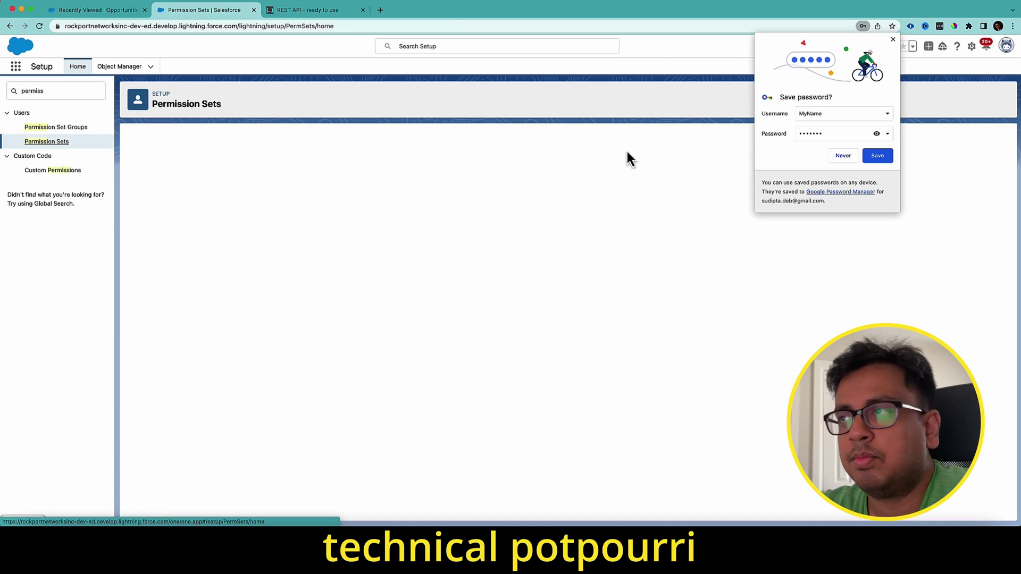
left_click(843, 155)
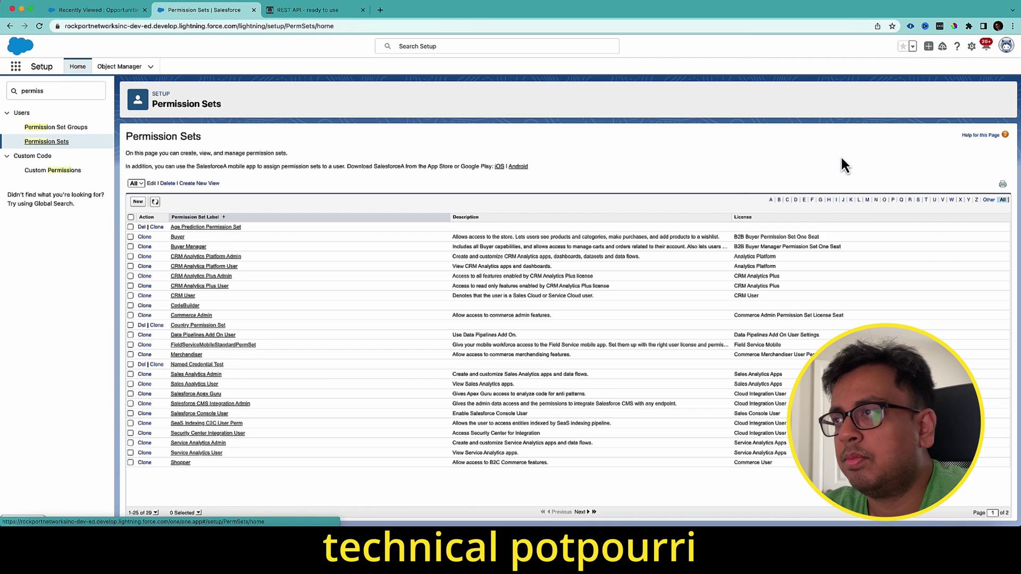
left_click(140, 202)
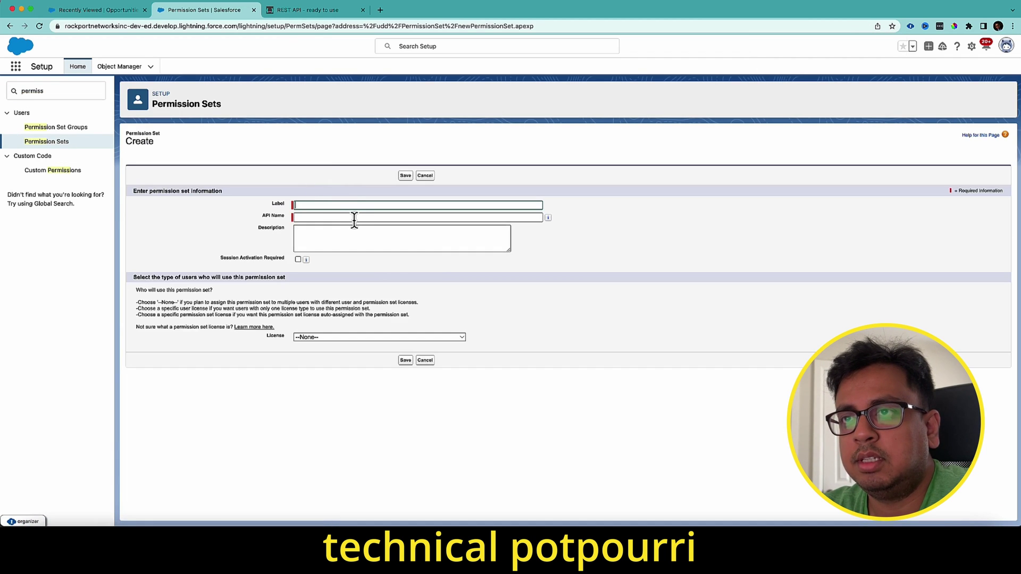
left_click(355, 206)
type("TestPostCallPermissionSet")
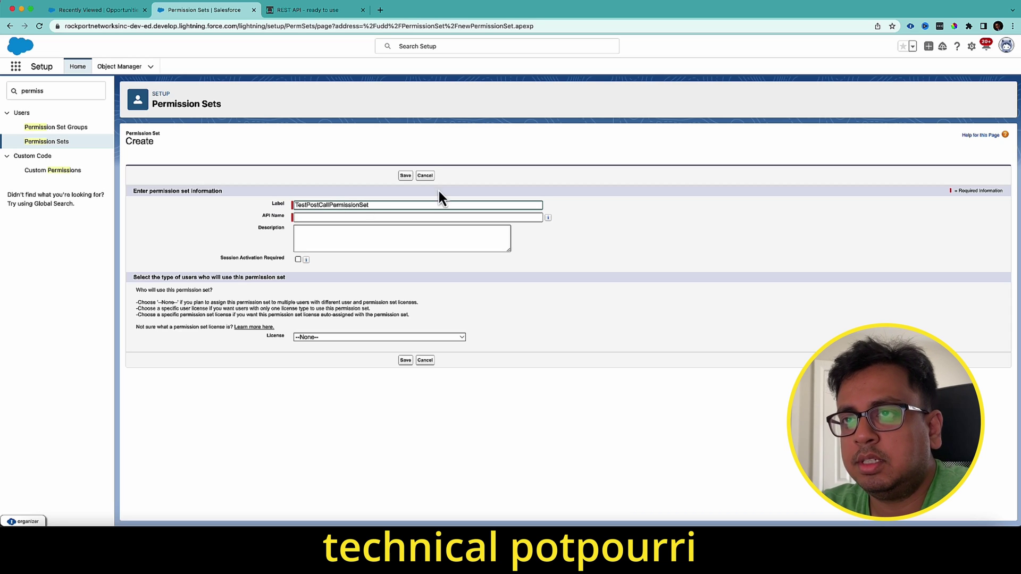
left_click(408, 176)
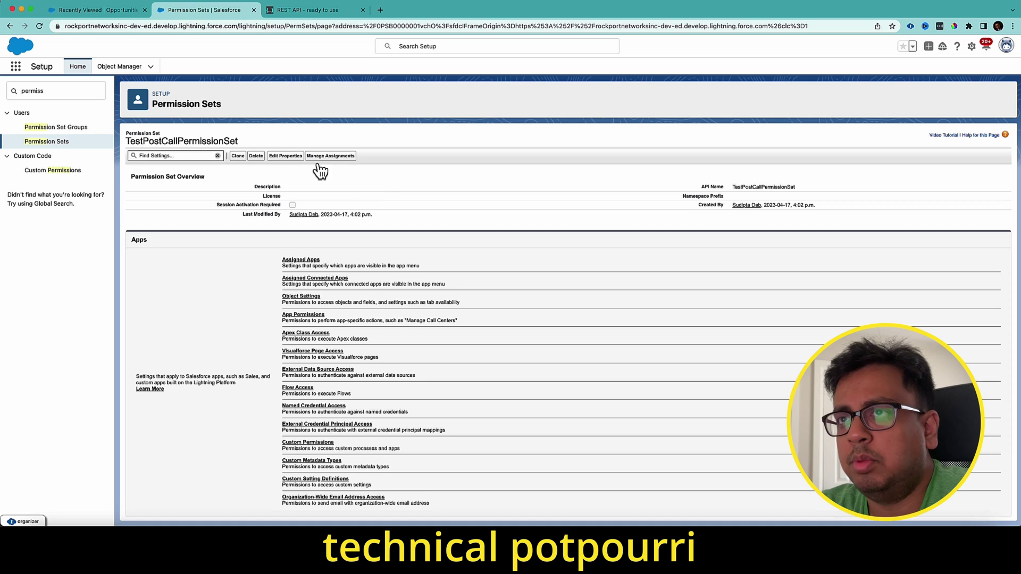
- Assign TestPostCallPermissionSet to the System Administrator user with no expiration date
left_click(330, 156)
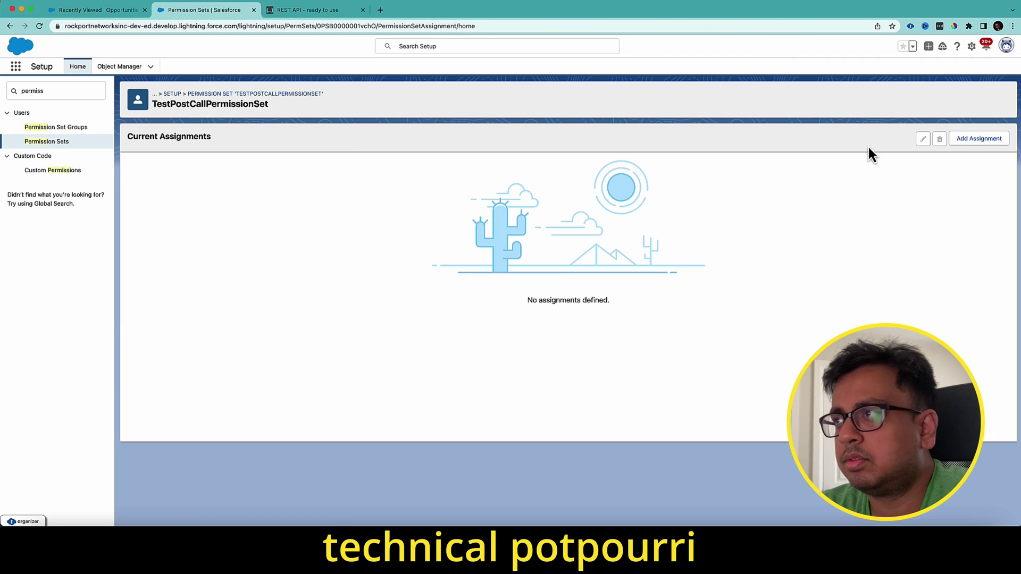
left_click(981, 140)
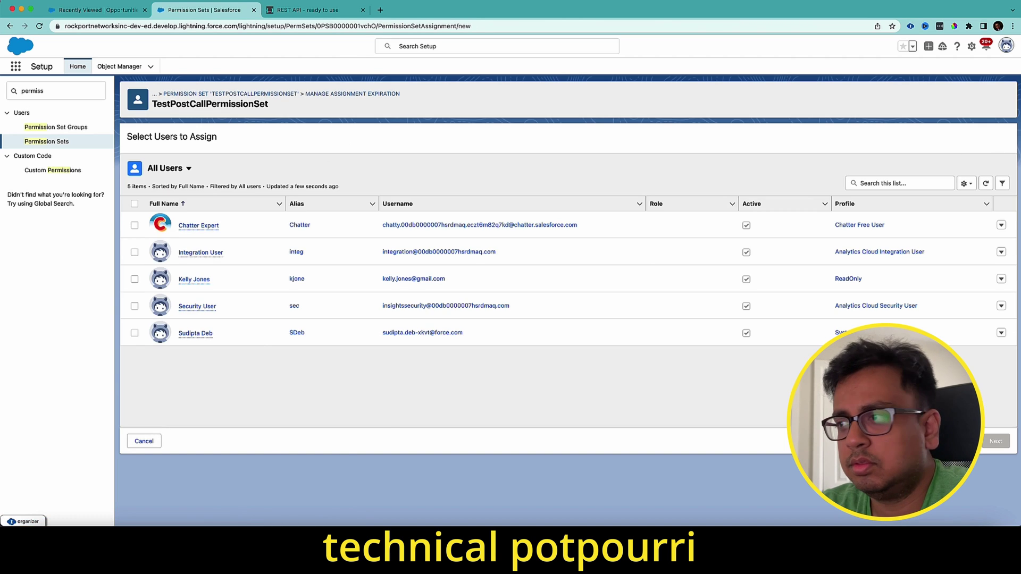
left_click(134, 333)
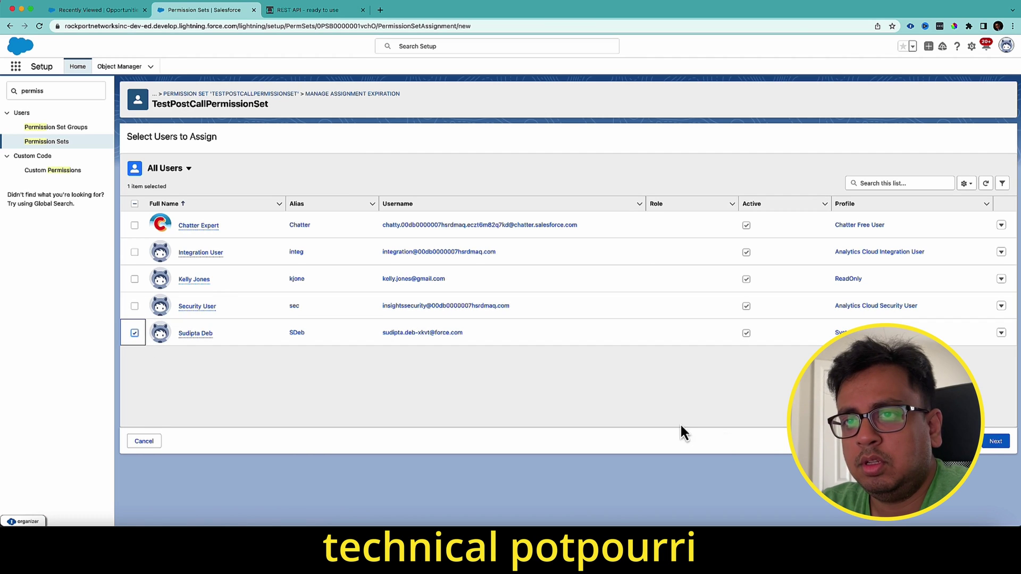
left_click(997, 447)
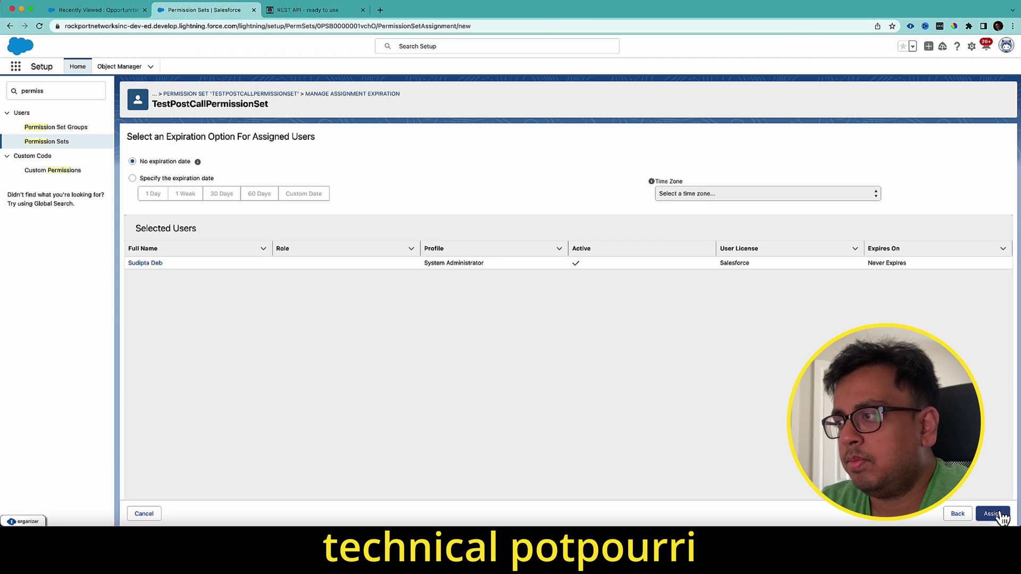
left_click(1001, 516)
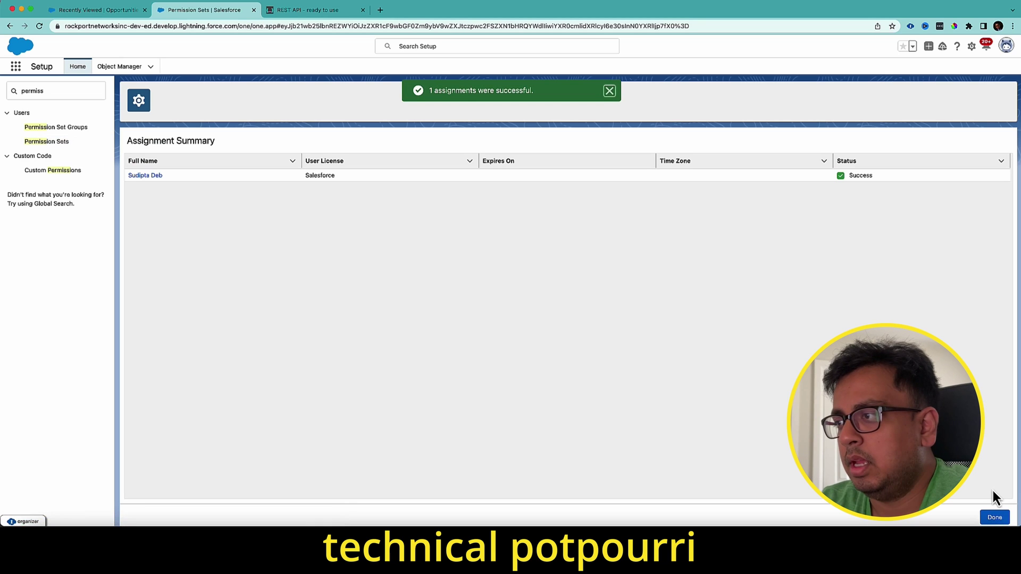
left_click(997, 519)
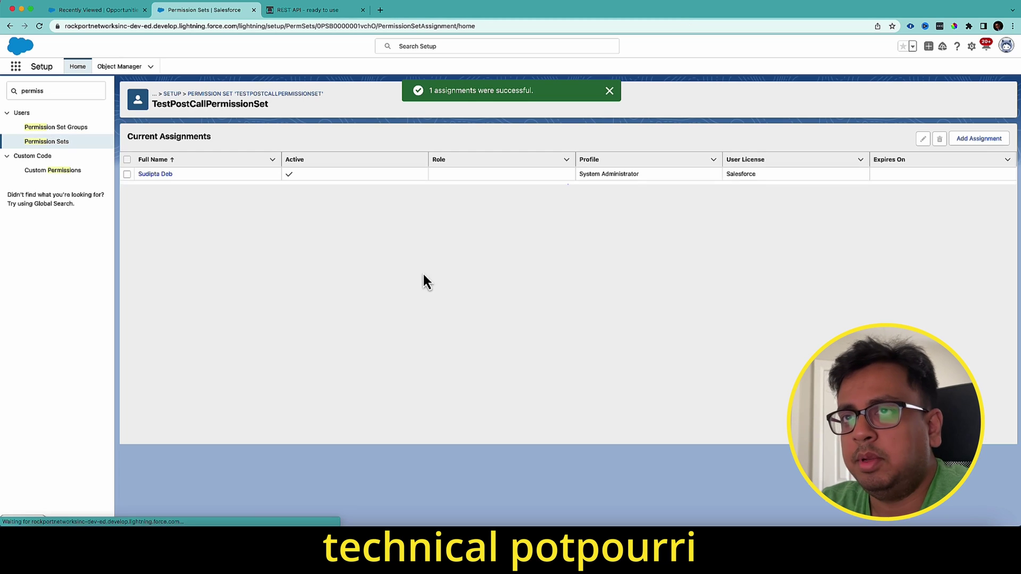
- Enable the TestPostCall - One principal in the permission set's External Credential Principal Access
left_click(263, 94)
left_click(610, 91)
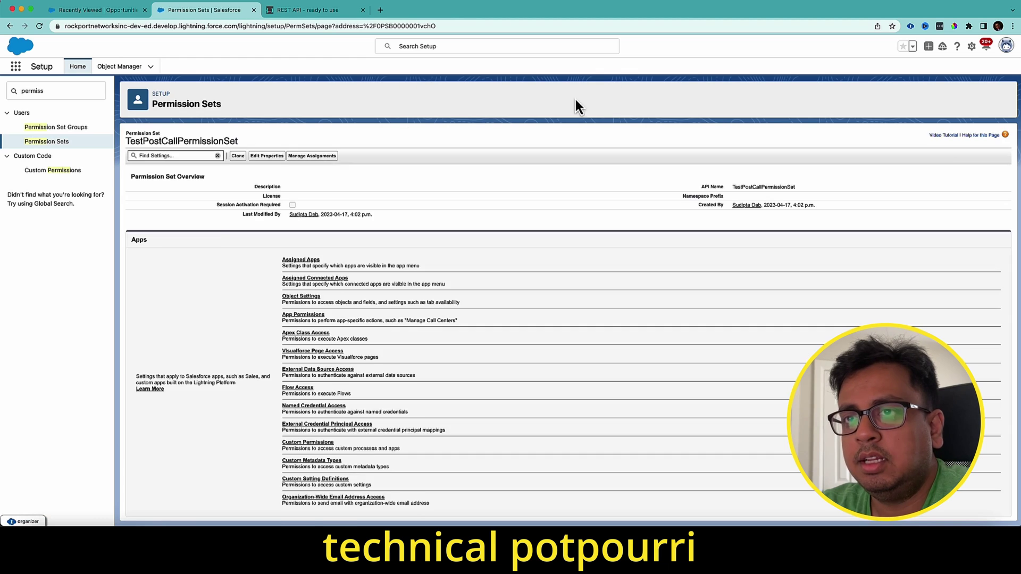
scroll(374, 376, "down", 2)
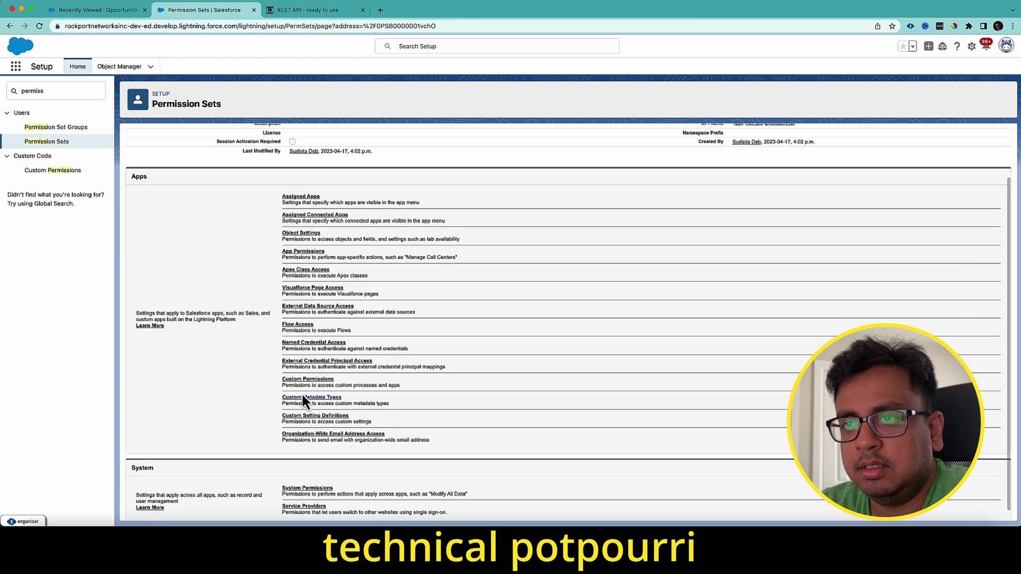
left_click(302, 362)
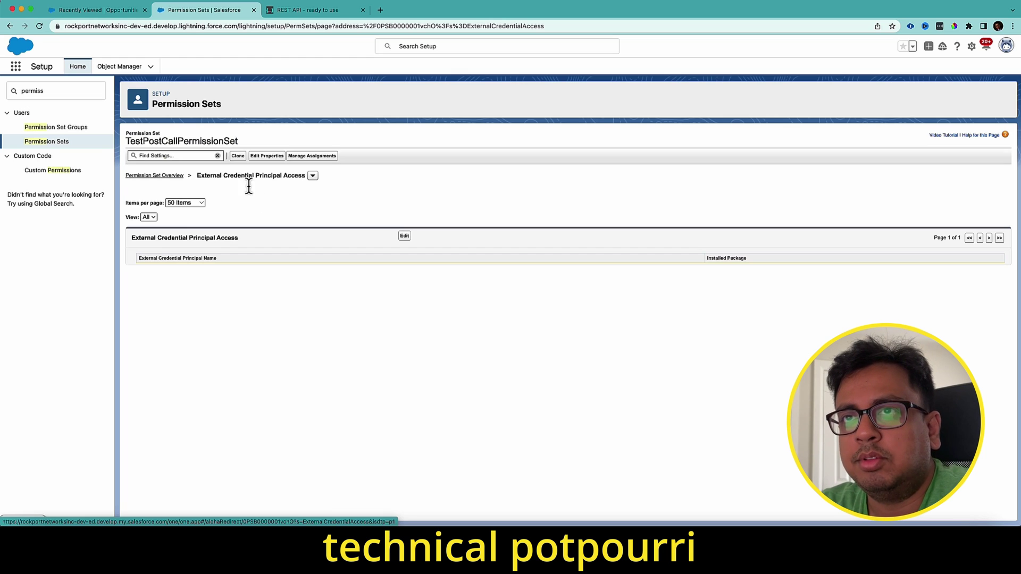
left_click(404, 236)
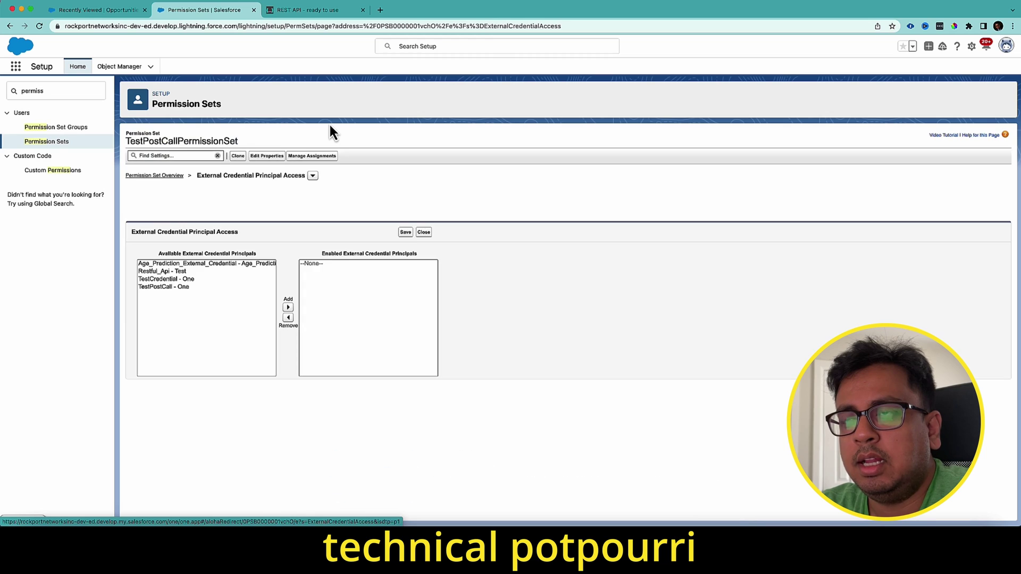
left_click(174, 287)
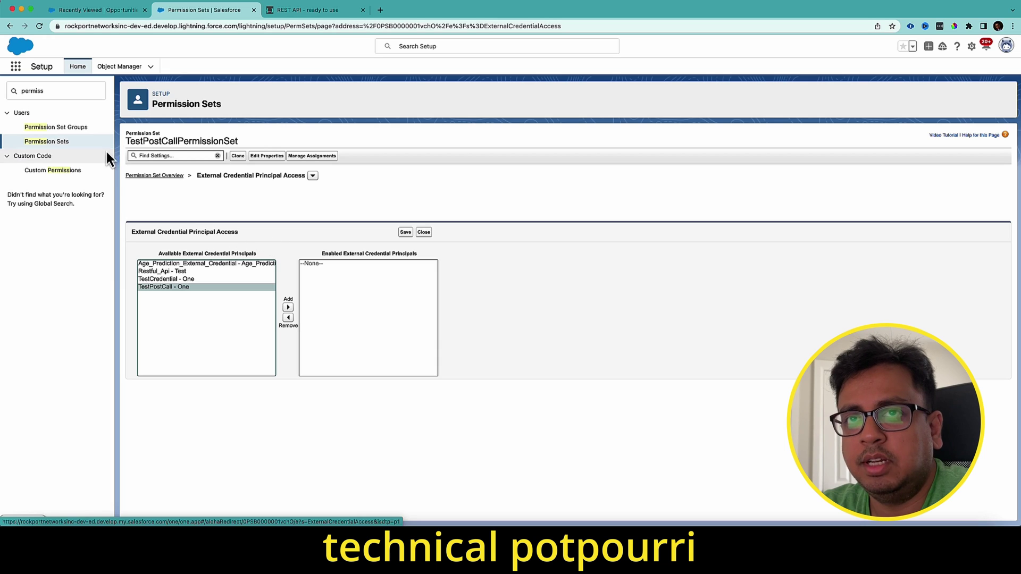
left_click(288, 308)
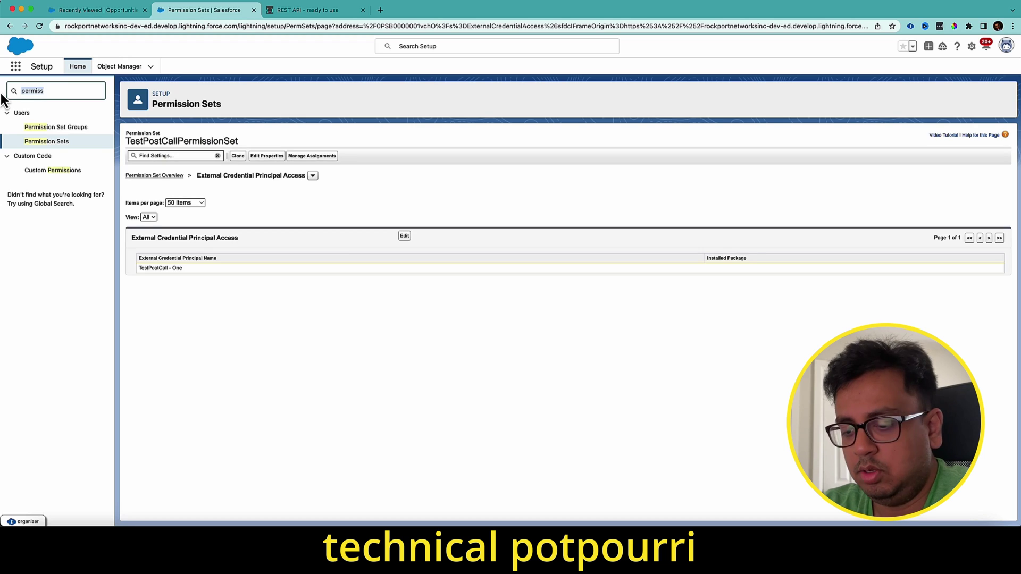
type("Named Cre")
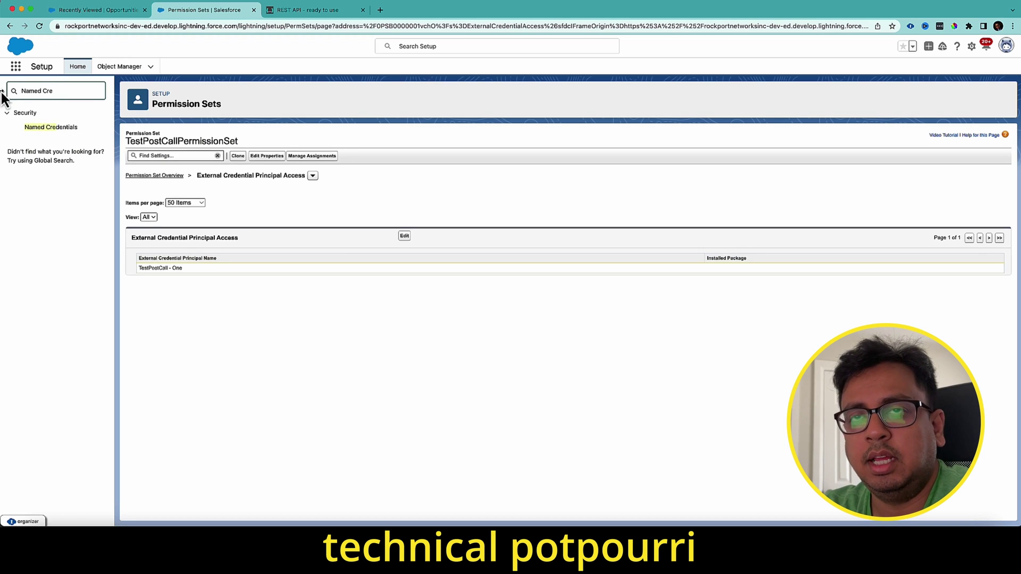
left_click(60, 128)
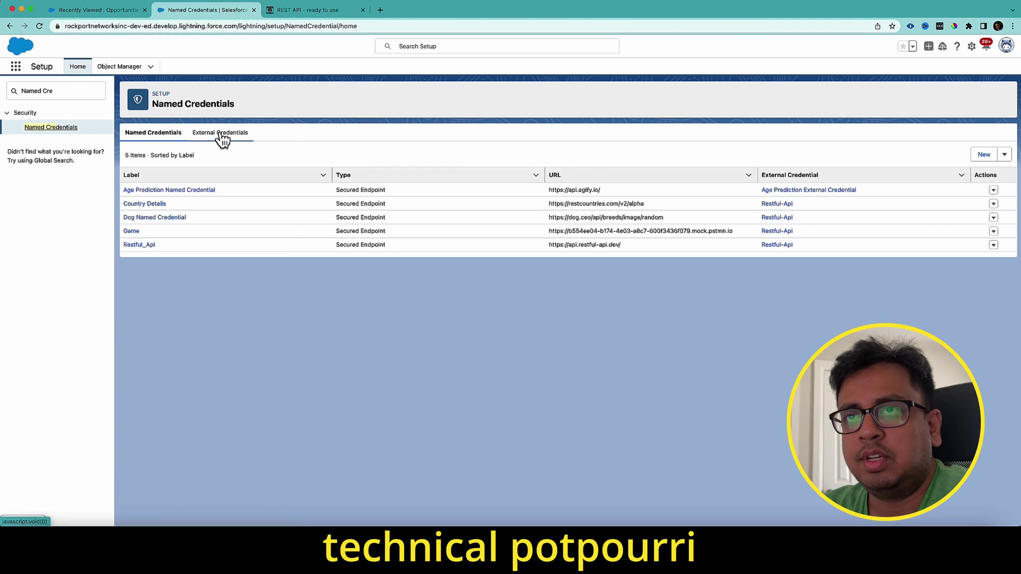
left_click(221, 134)
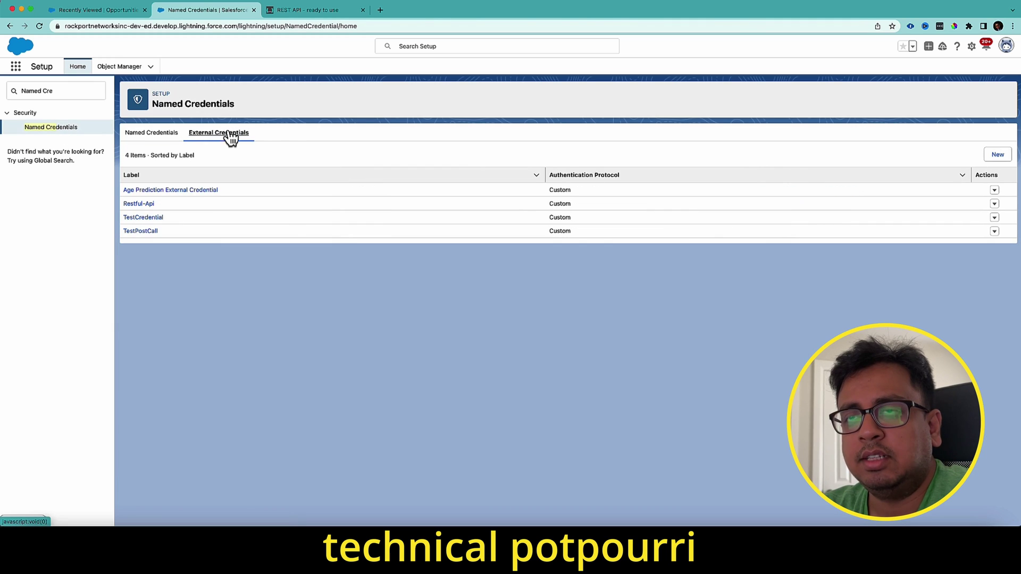
left_click(154, 139)
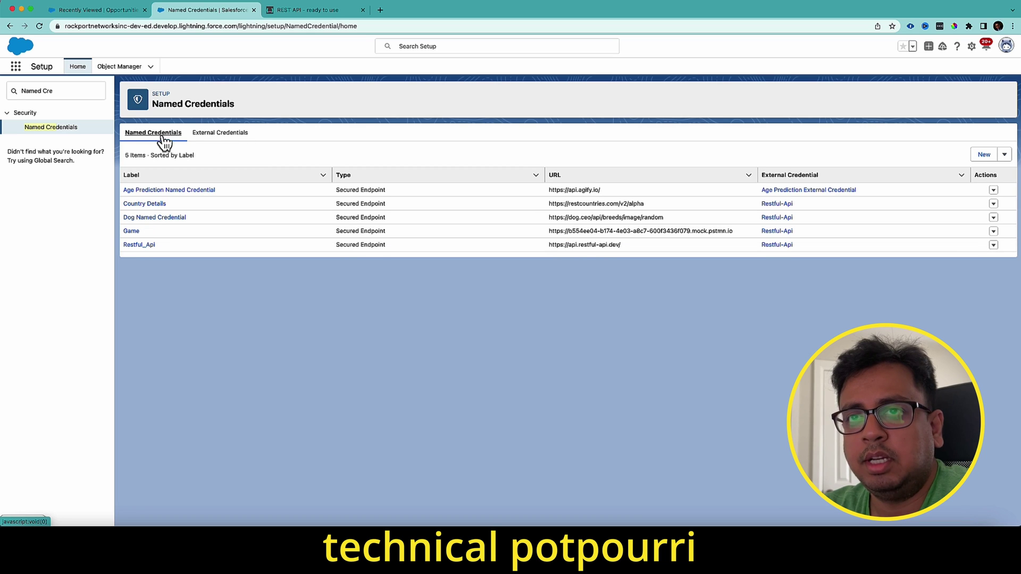
left_click(983, 154)
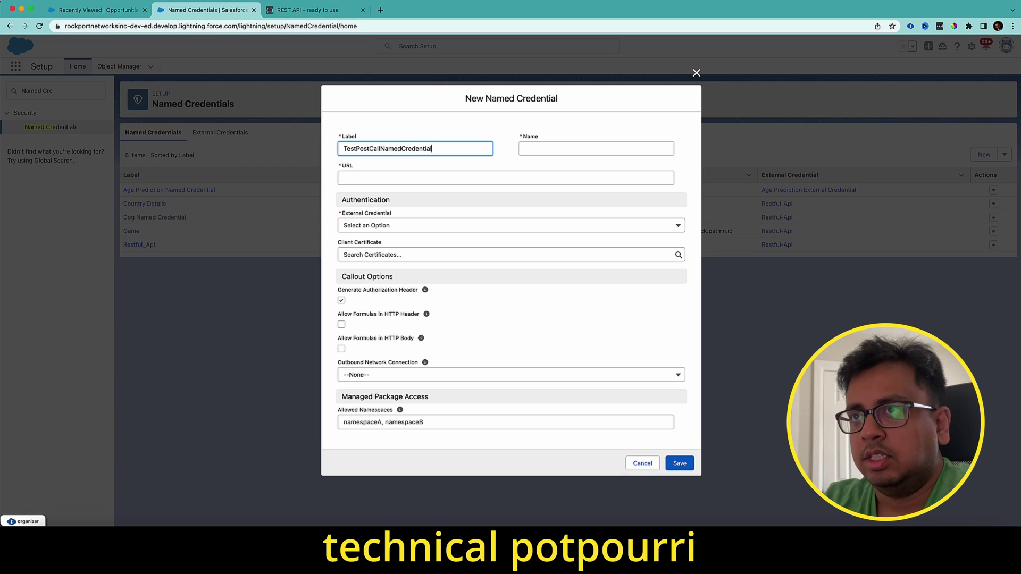
key("Tab")
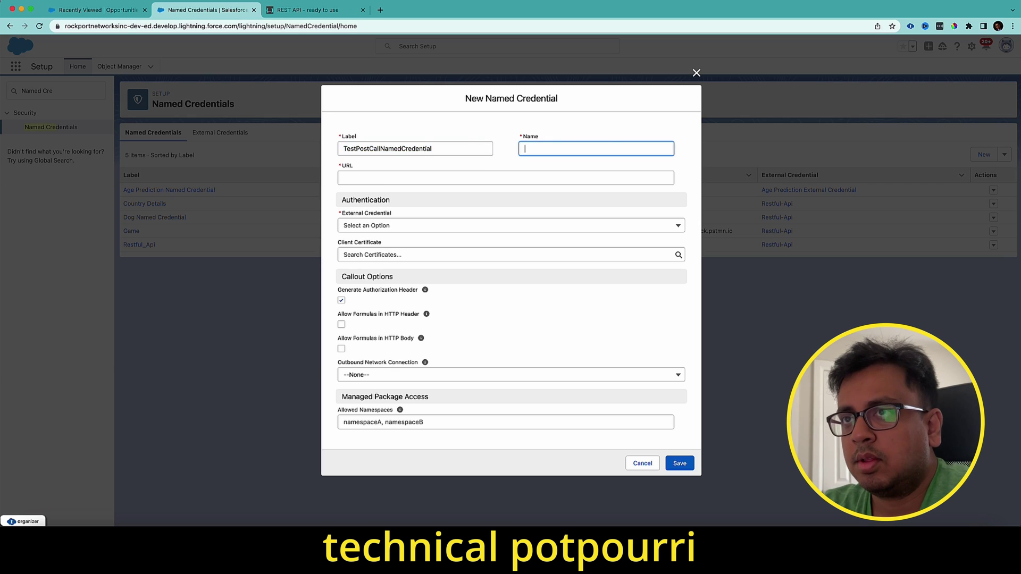
left_click(334, 11)
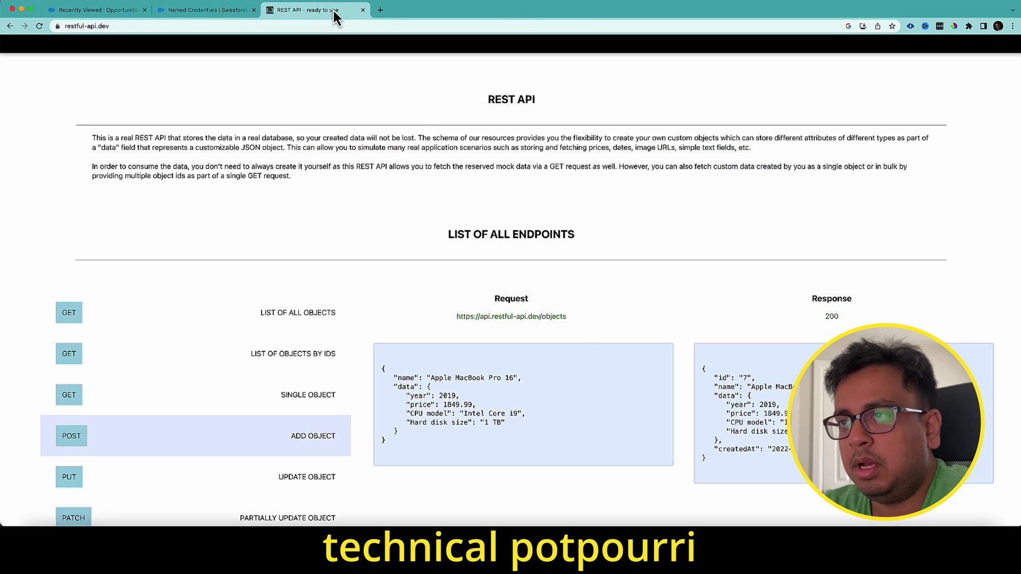
left_click_drag(451, 318, 543, 324)
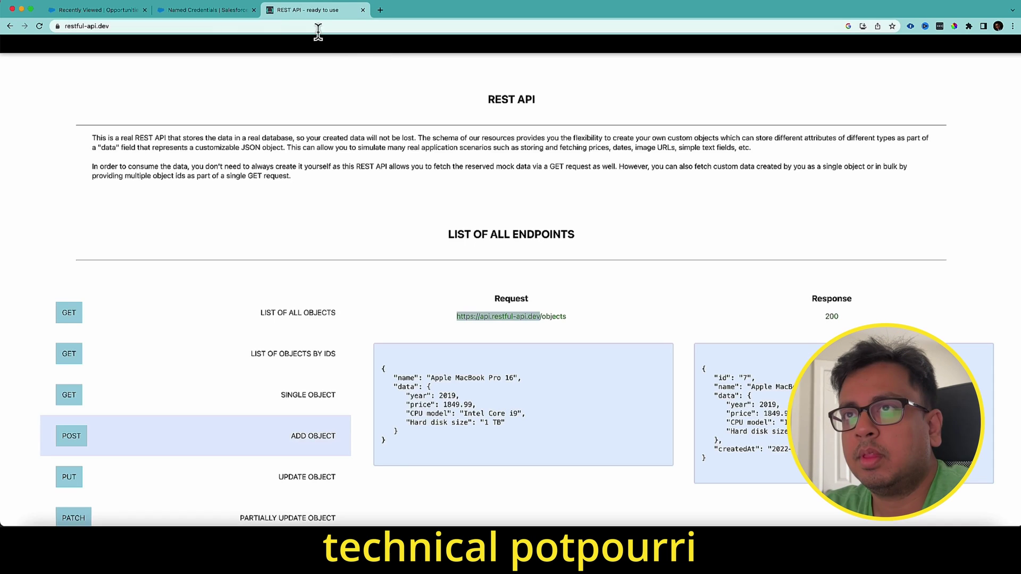
left_click(212, 13)
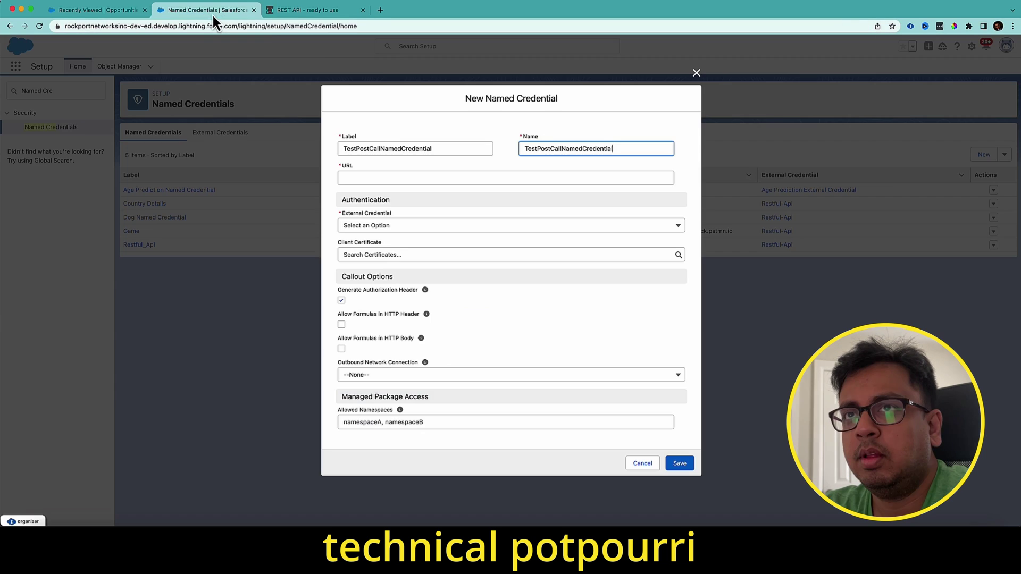
left_click(537, 178)
type("https://api.restful-api.dev")
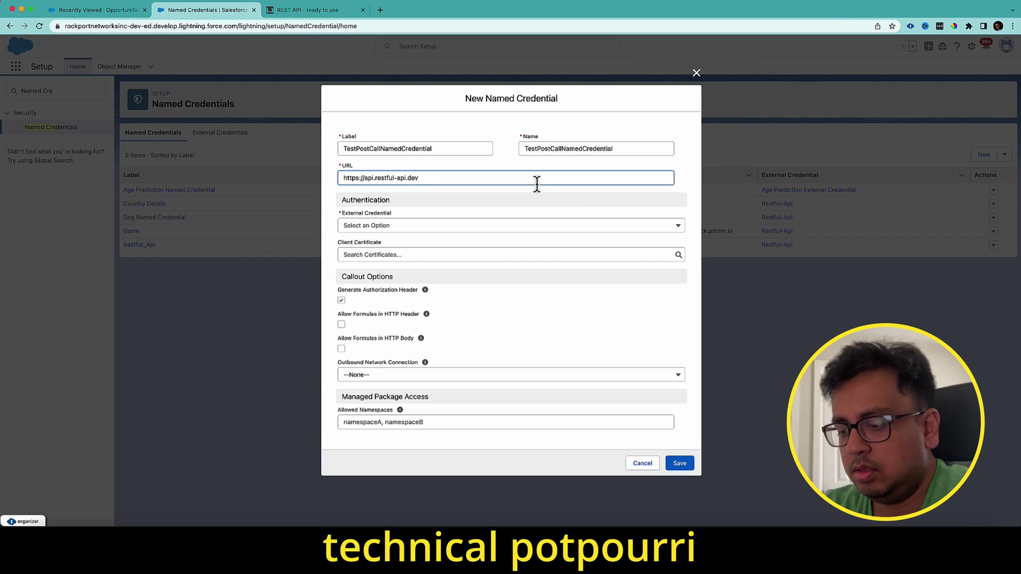
- Link the TestPostCall external credential, disable Generate Authorization Header, and save
left_click(411, 226)
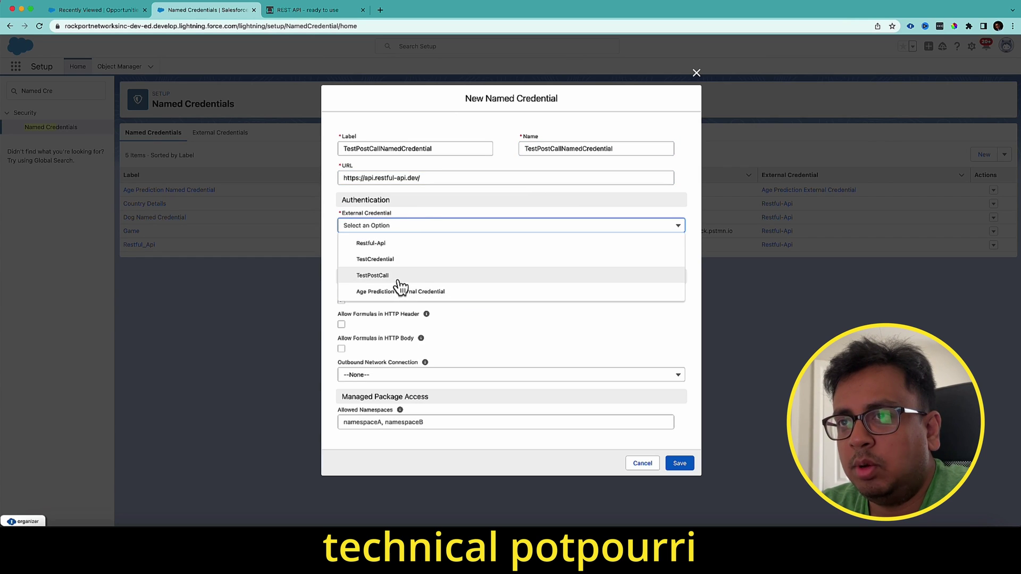
left_click(382, 275)
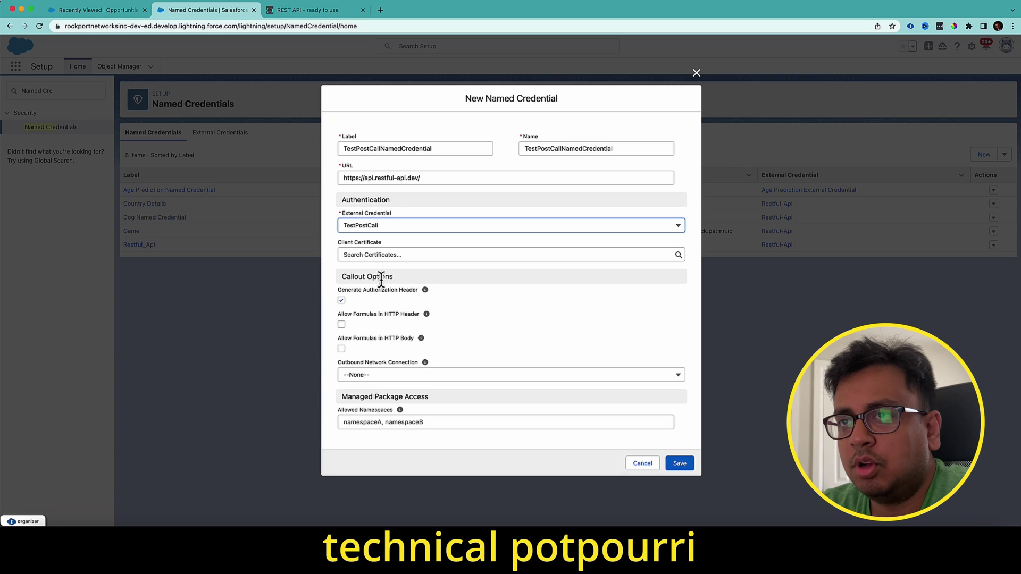
left_click(342, 302)
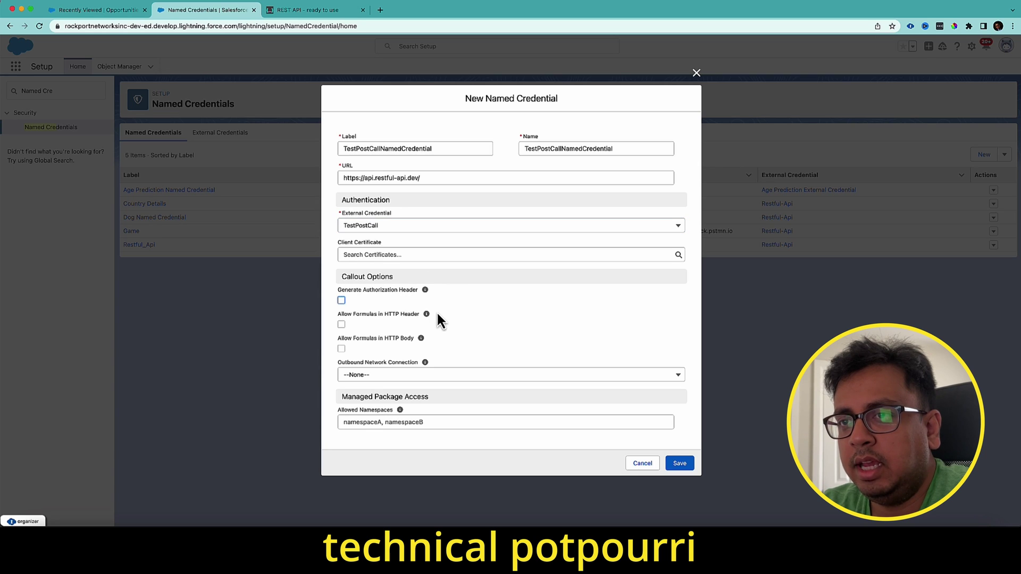
left_click(684, 466)
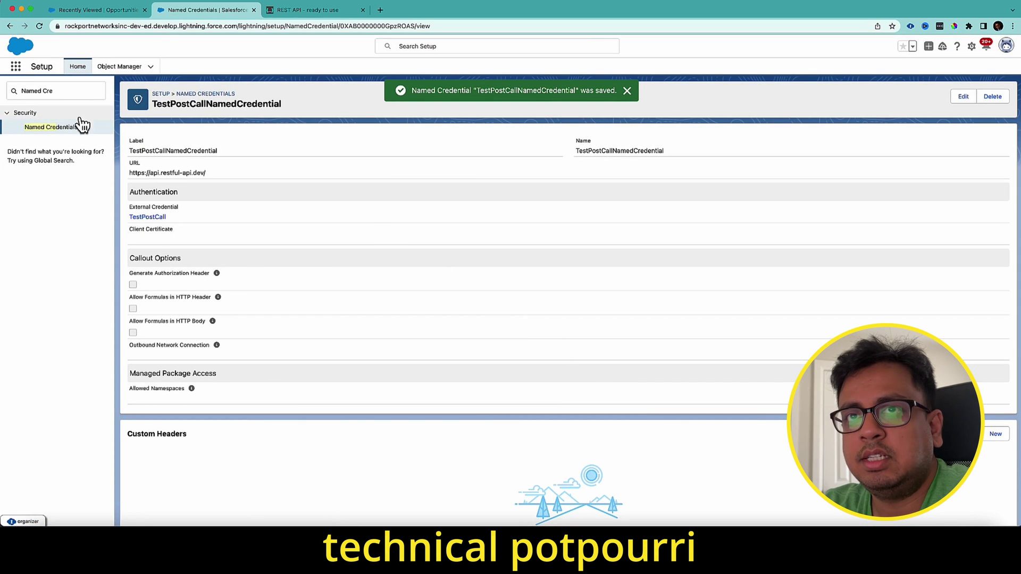
- Open the Flows setup page via Quick Find 'flow' and start a New Flow
left_click(63, 127)
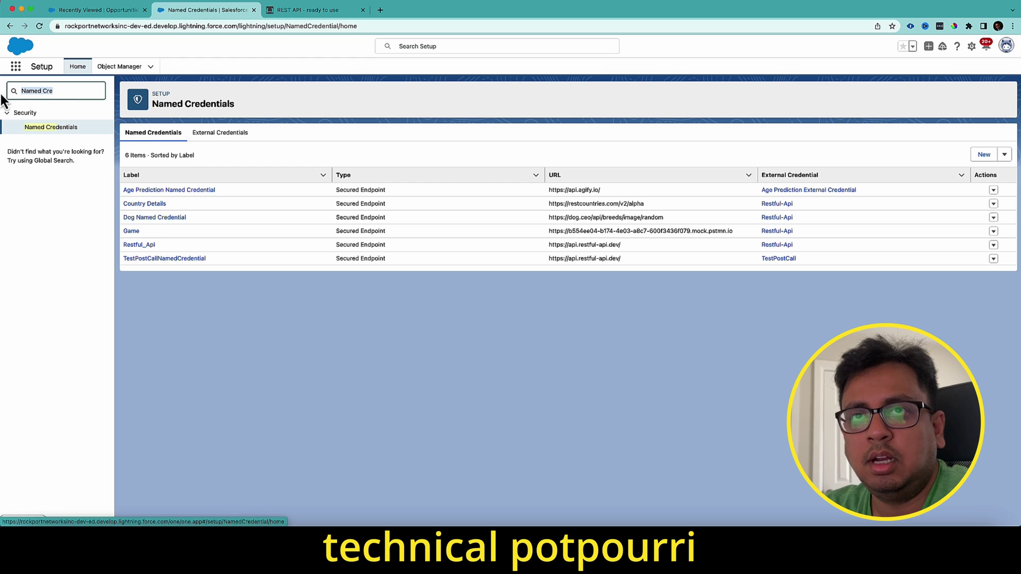
triple_click(69, 92)
type("flow")
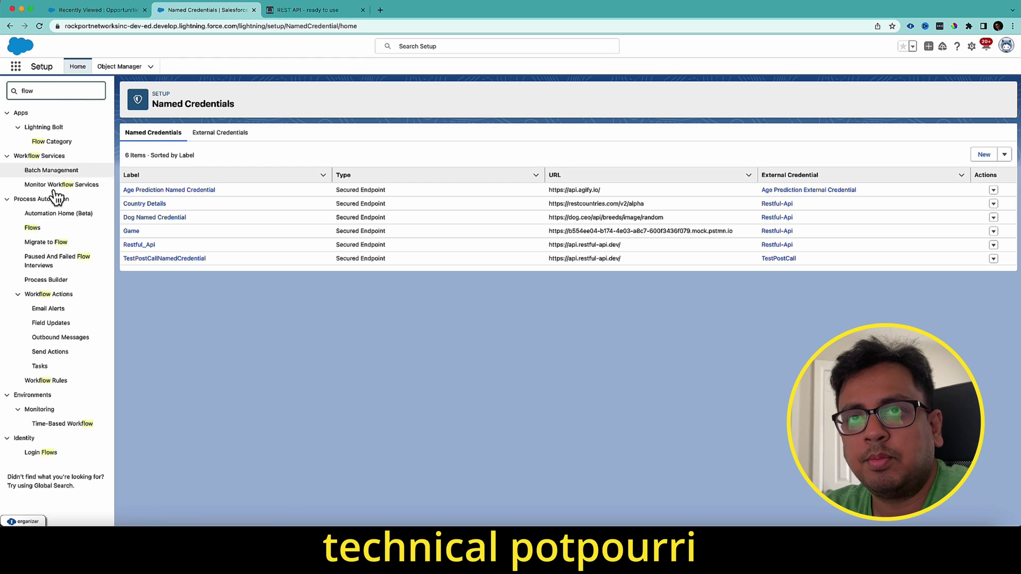
left_click(32, 228)
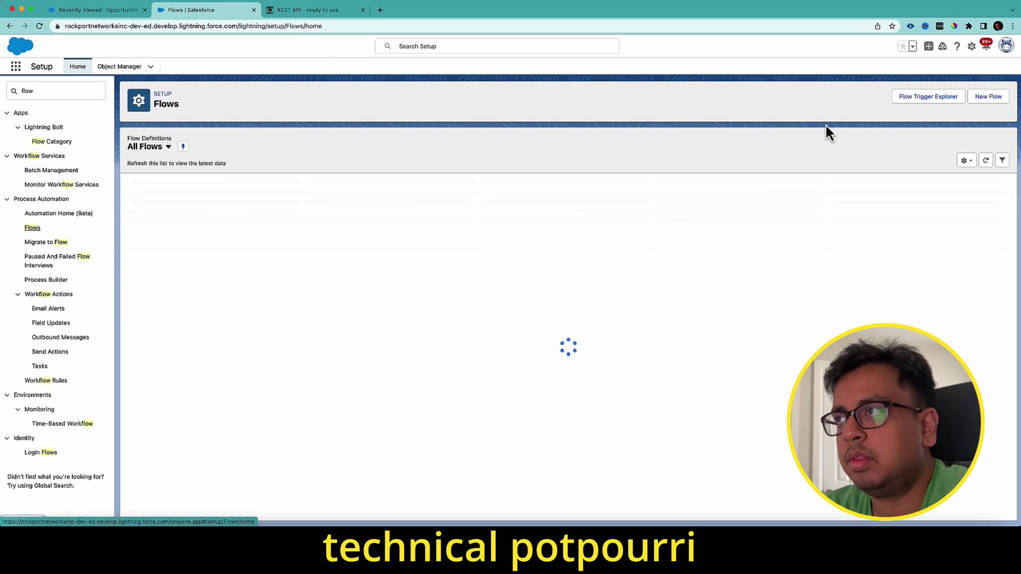
left_click(996, 100)
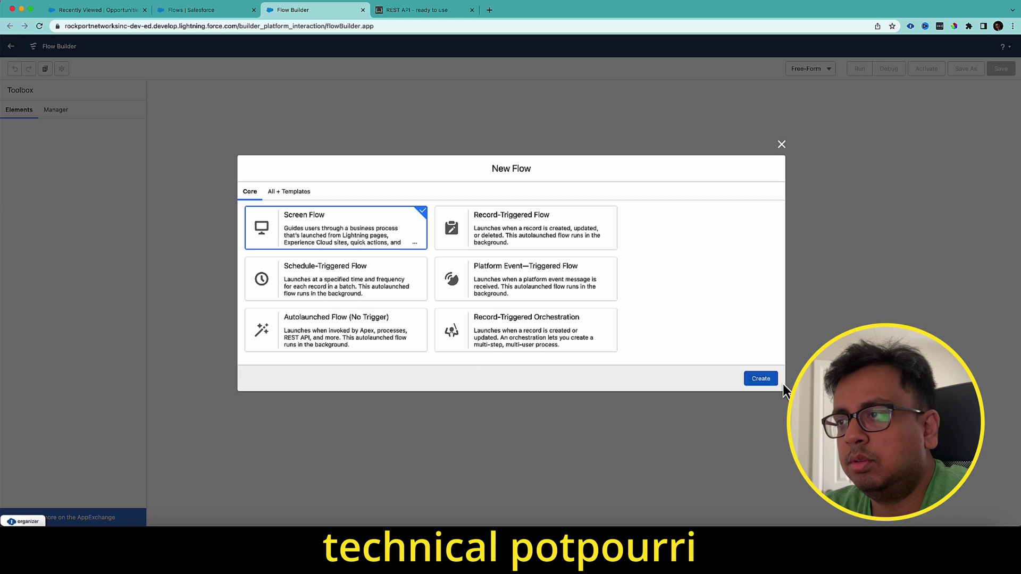
- Create a screen flow and begin a new HTTP callout action after Start
left_click(764, 380)
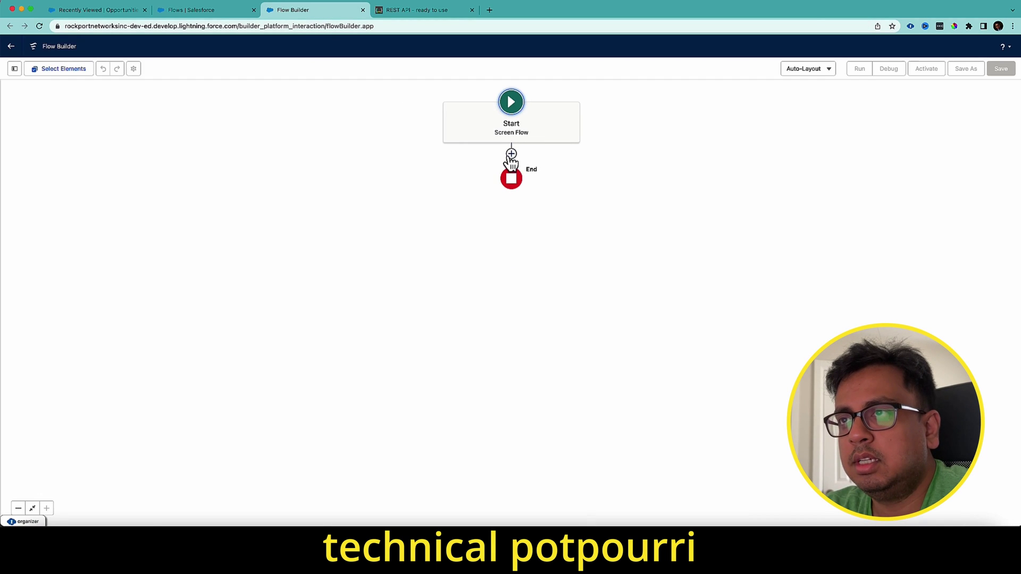
left_click(511, 151)
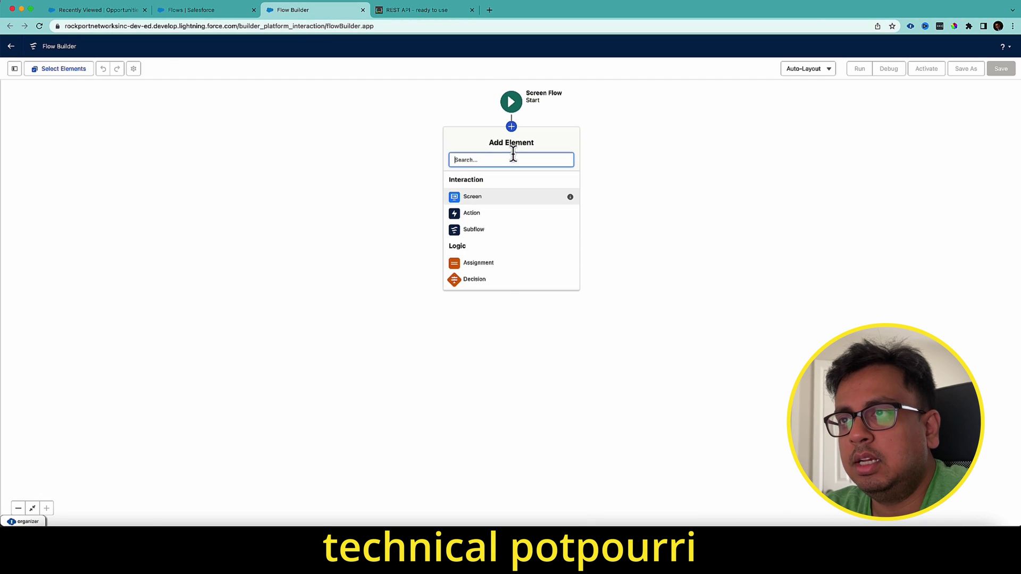
left_click(483, 215)
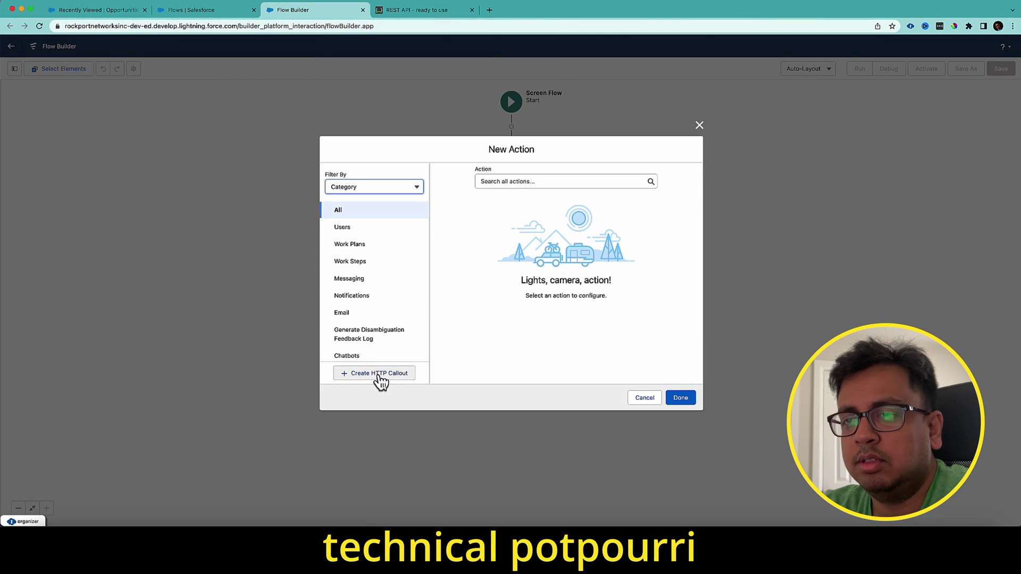
left_click(379, 375)
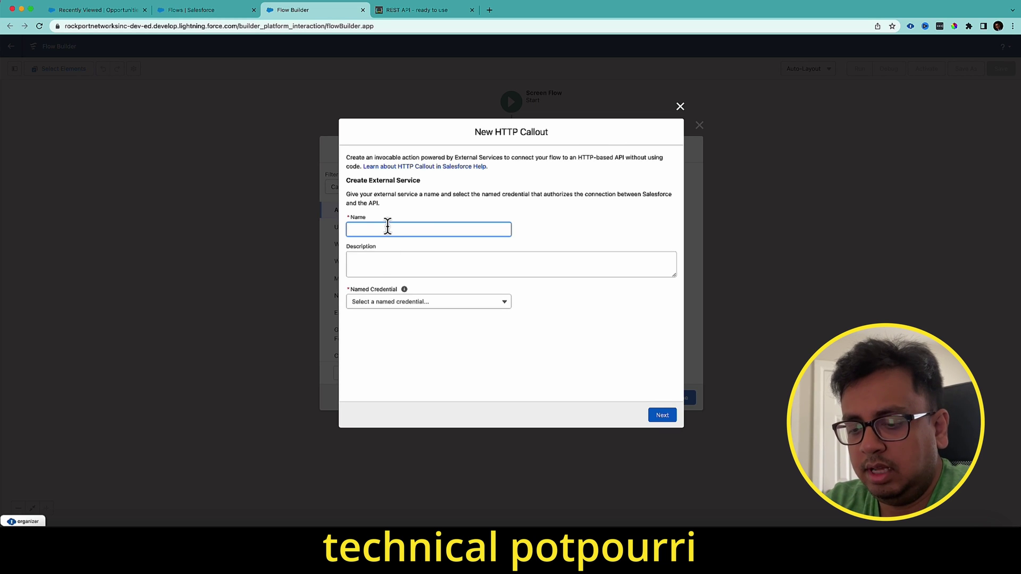
- Name the external service PostCall, using the TestPostCallNamedCredential credential, and continue
type("PostCall")
key("Tab")
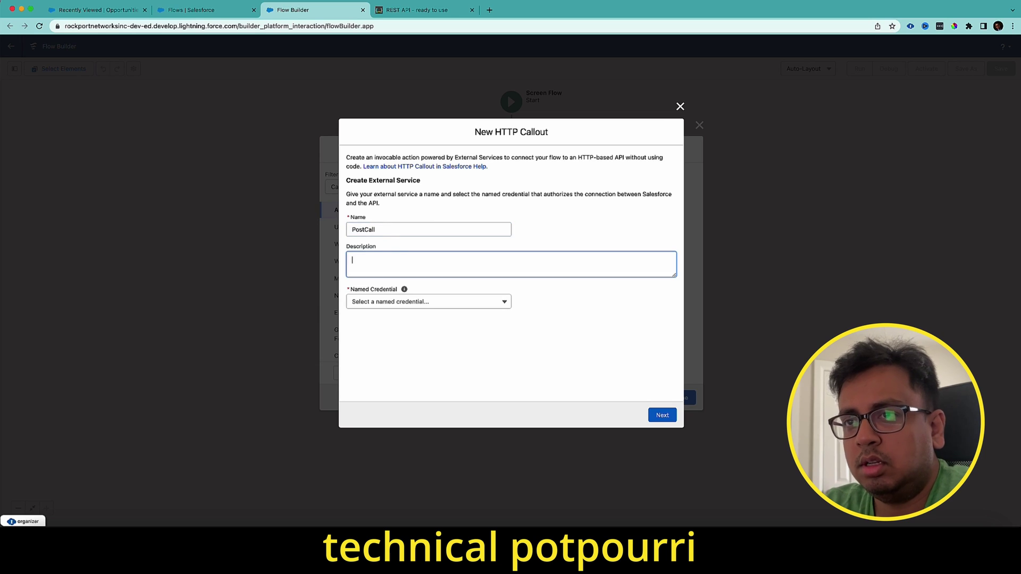
left_click(411, 308)
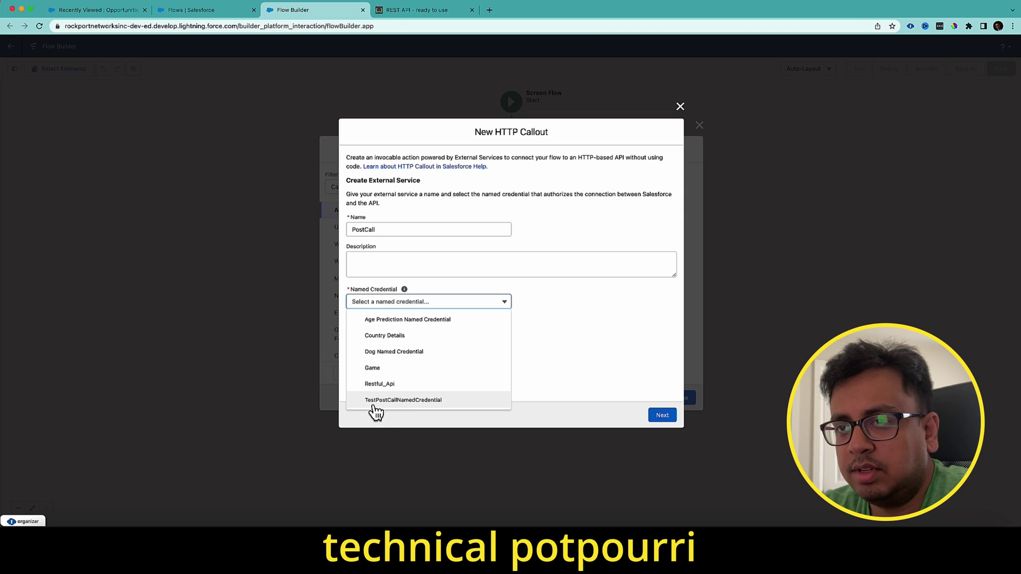
left_click(410, 406)
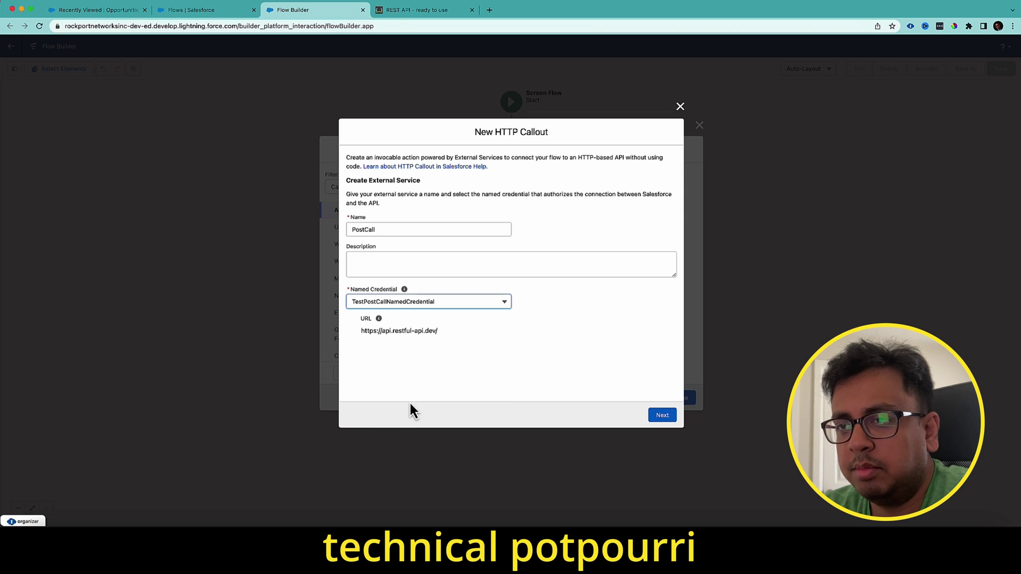
left_click(662, 415)
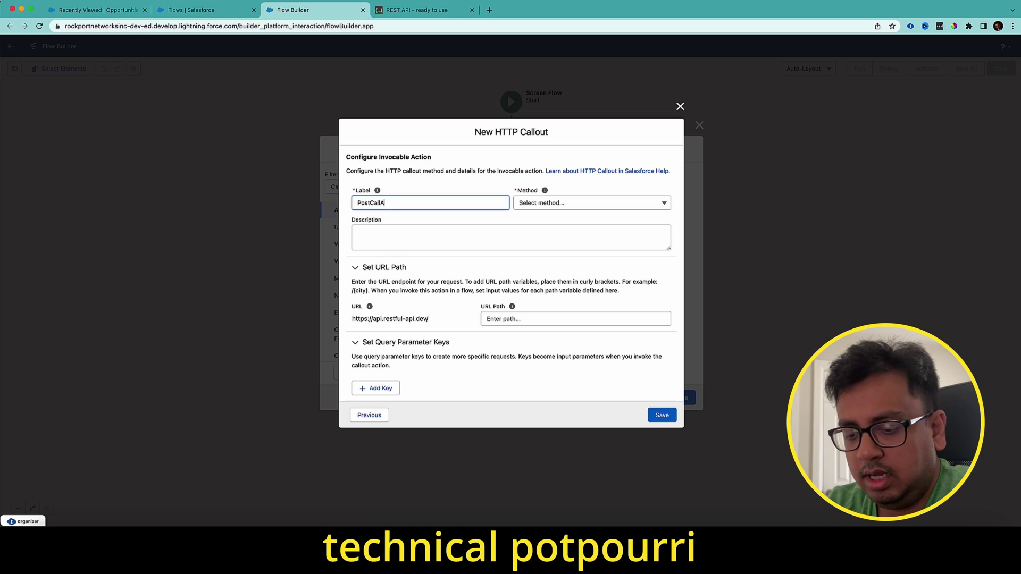
- Set the callout action's method to POST (Beta)
left_click(544, 191)
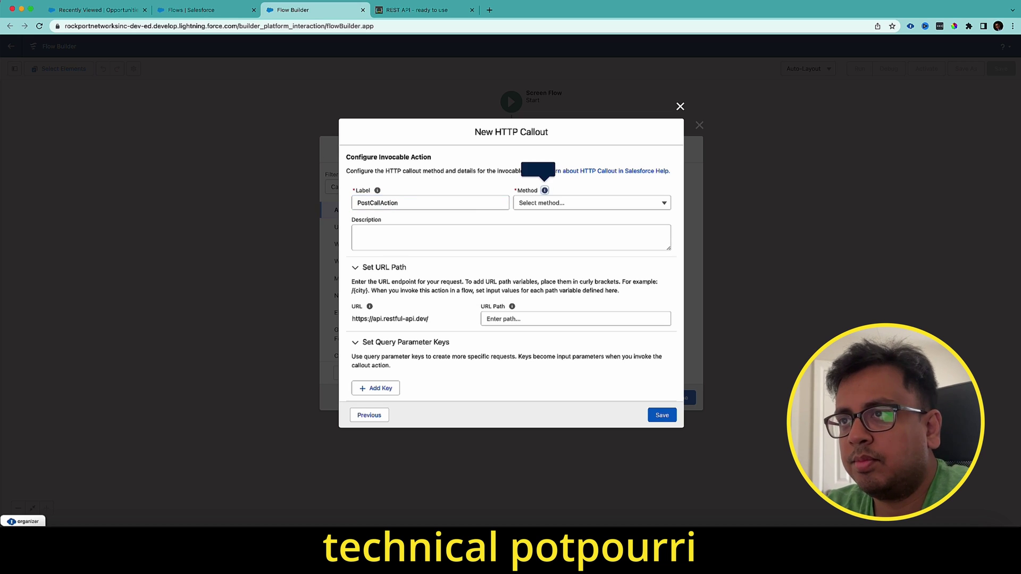
left_click(561, 210)
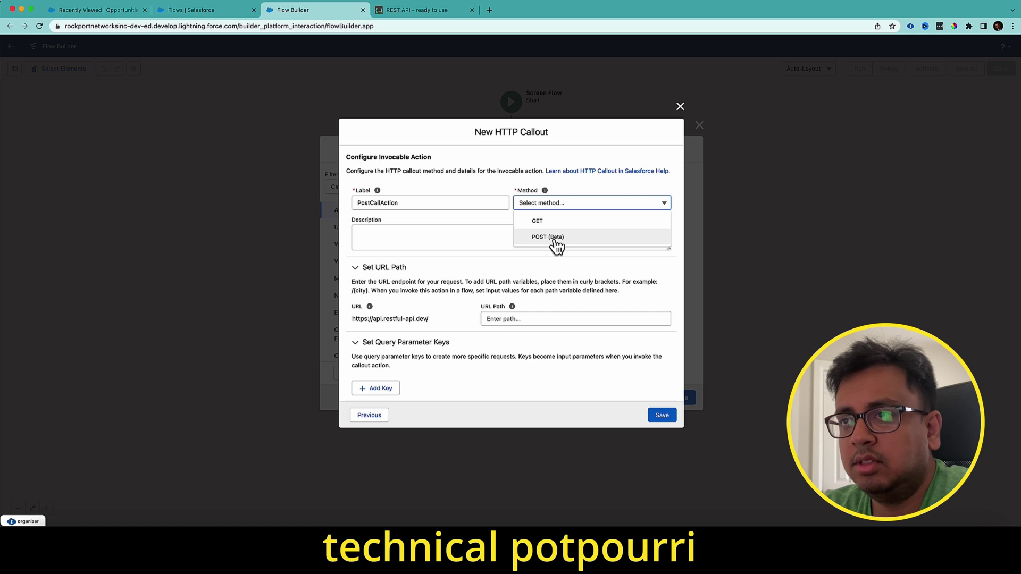
left_click(548, 237)
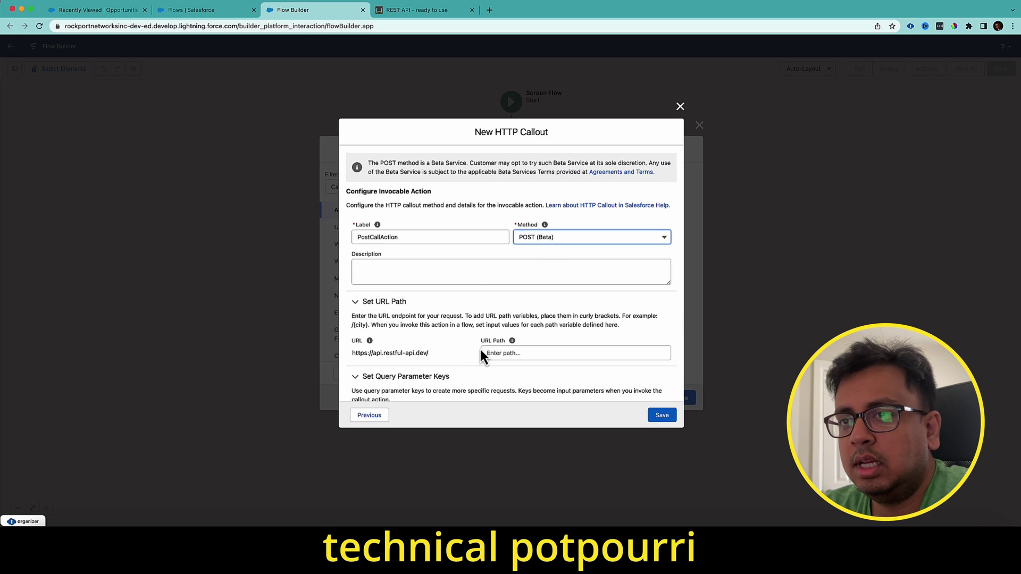
scroll(481, 359, "down", 2)
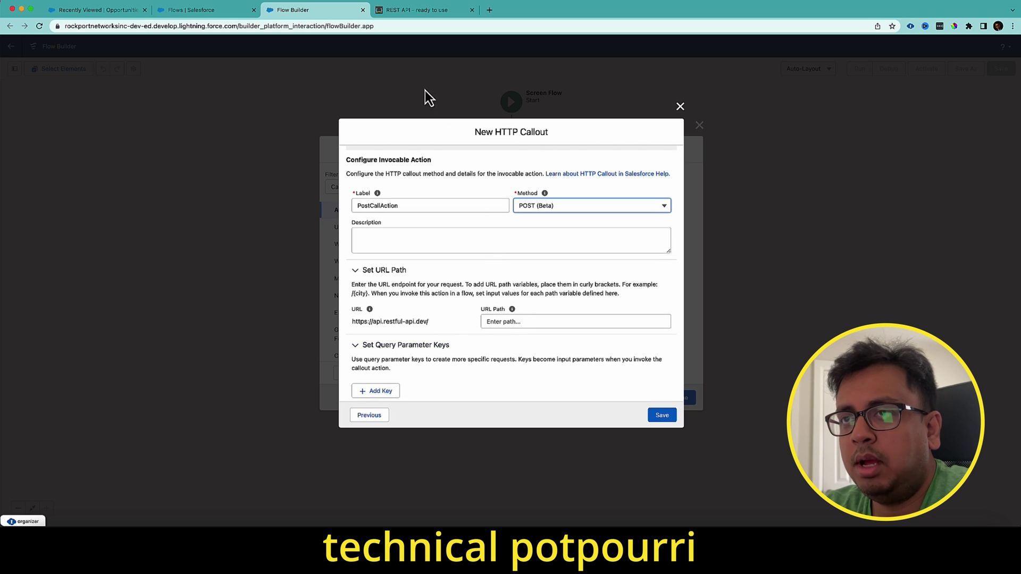
- Set the URL path to /objects, taken from the restful-api.dev sample URL
left_click(416, 9)
left_click_drag(572, 314, 542, 315)
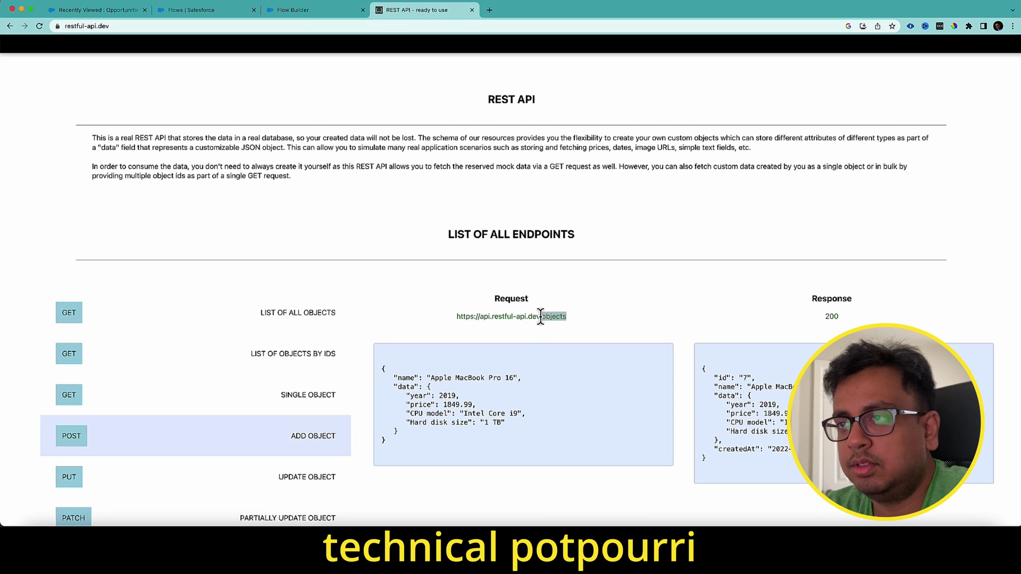
left_click(325, 9)
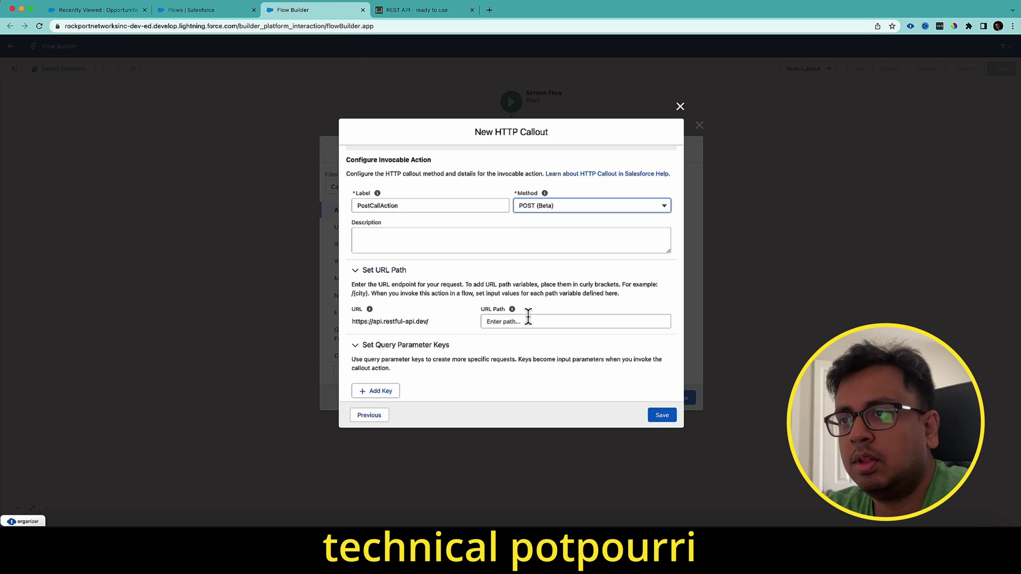
left_click(527, 321)
scroll(511, 308, "down", 3)
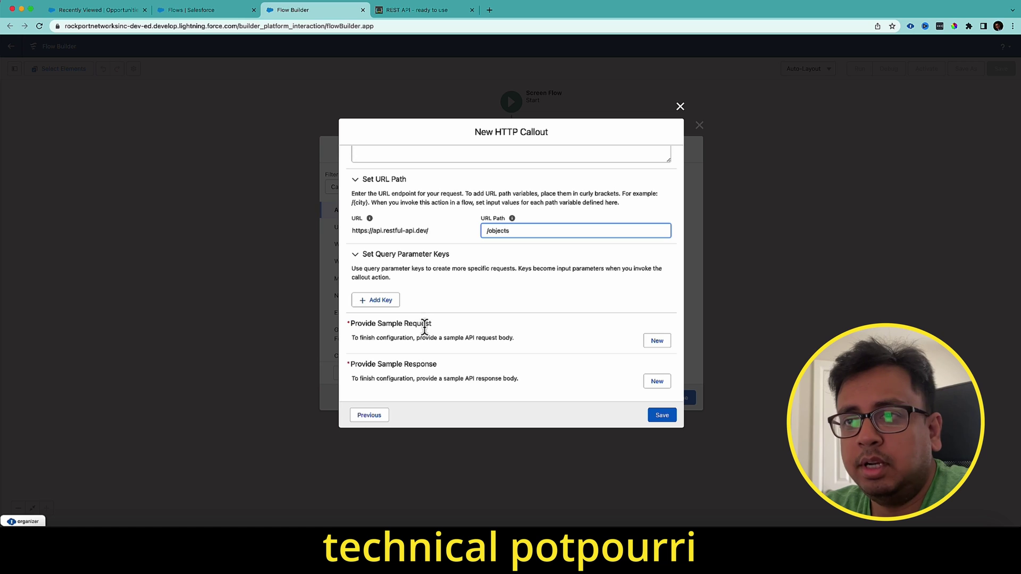
- Add the Apple MacBook Pro 16 request JSON from restful-api.dev as the callout's sample request, then copy the response JSON
left_click(656, 344)
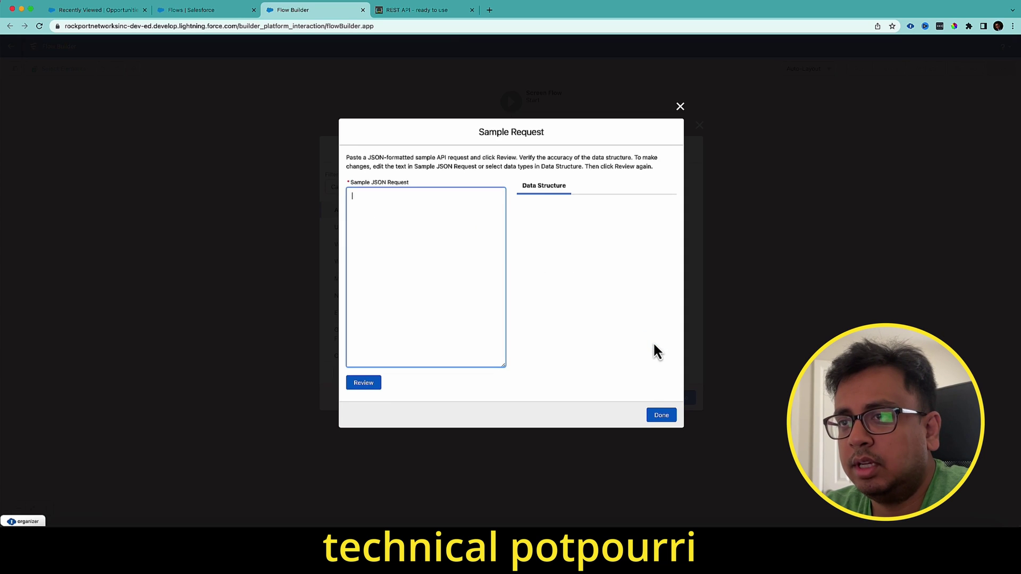
left_click(442, 16)
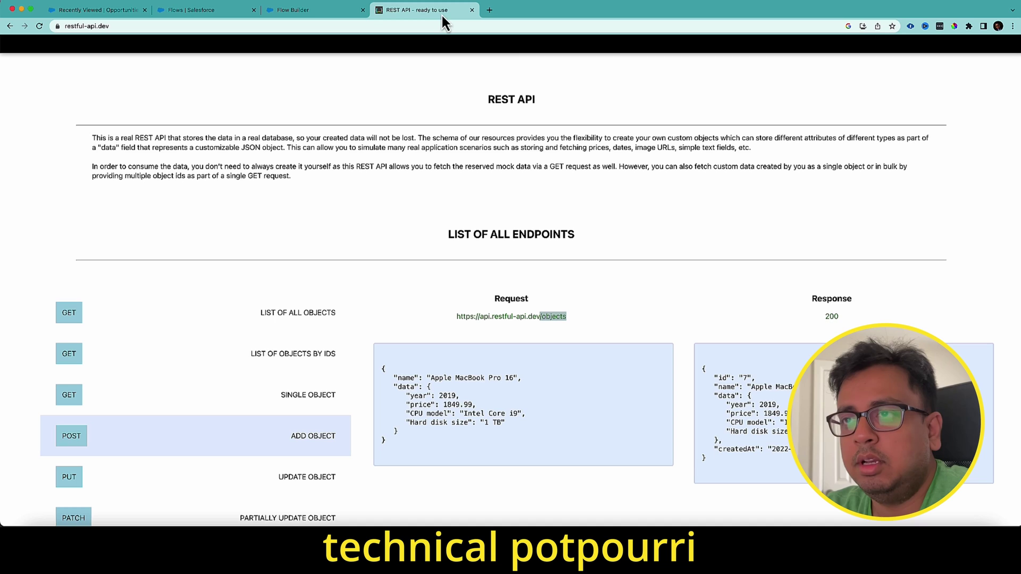
left_click_drag(393, 441, 373, 372)
key("ctrl+c")
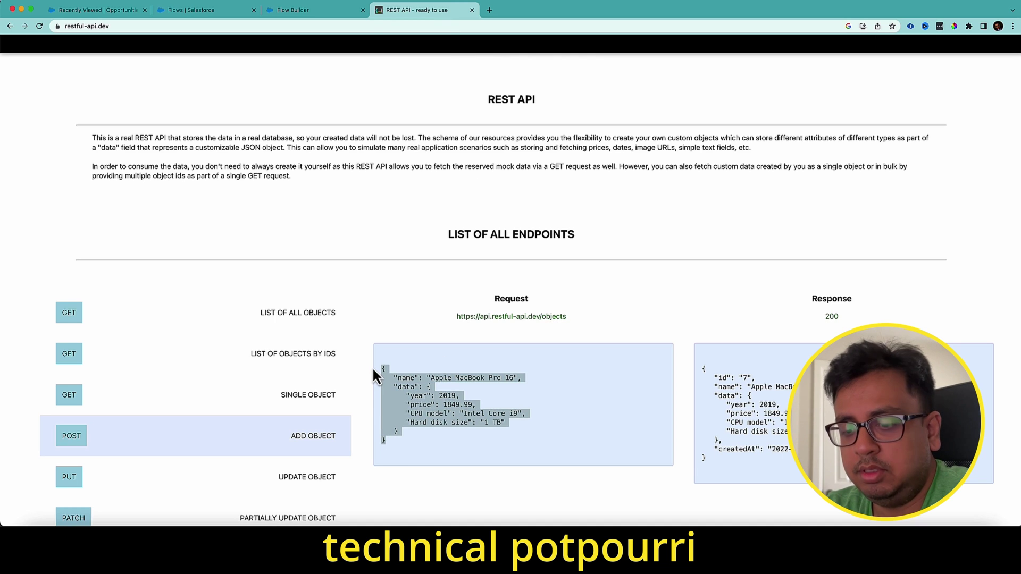
left_click(327, 10)
left_click(388, 221)
key("ctrl+v")
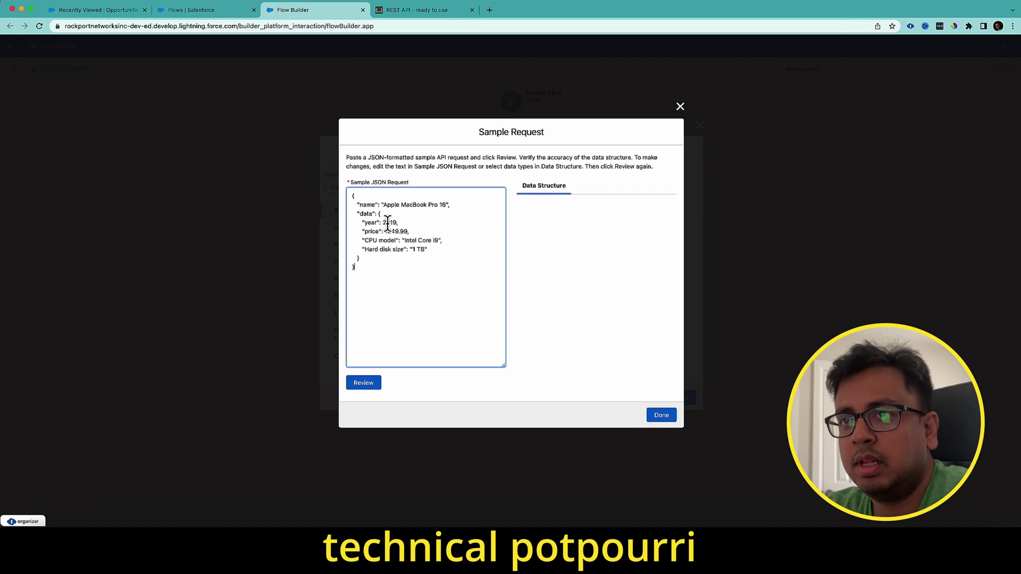
left_click(372, 387)
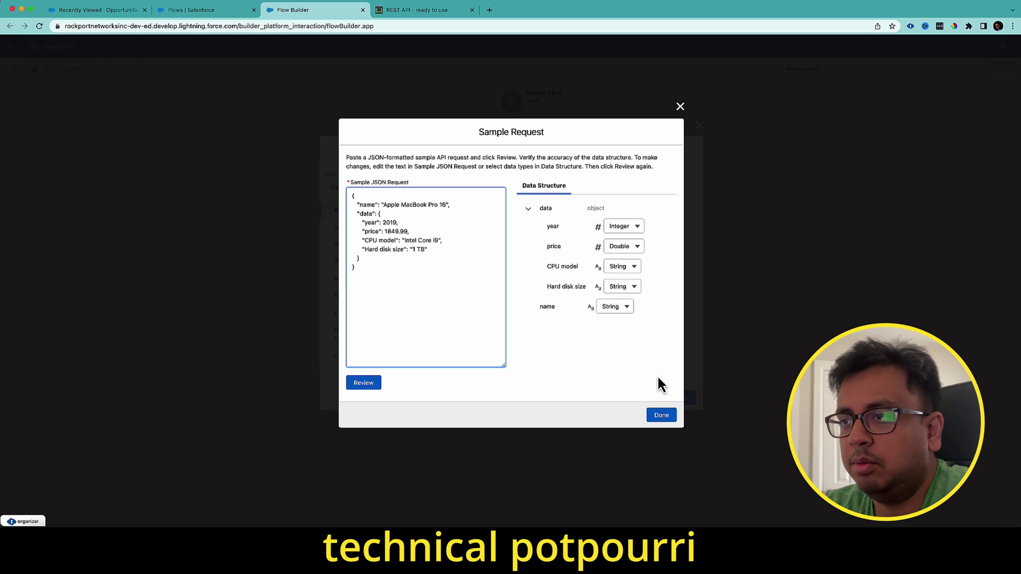
left_click(662, 415)
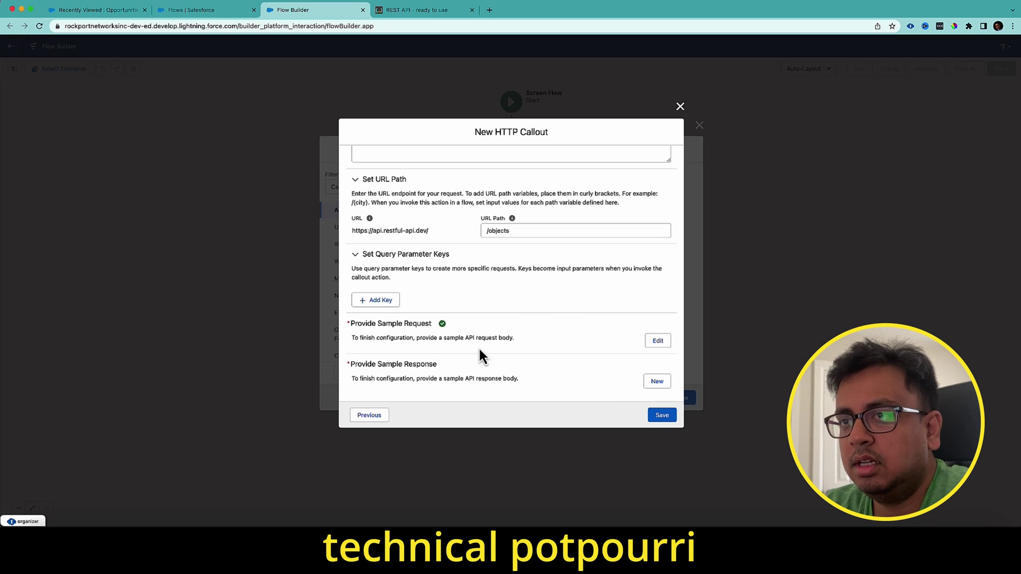
left_click(419, 11)
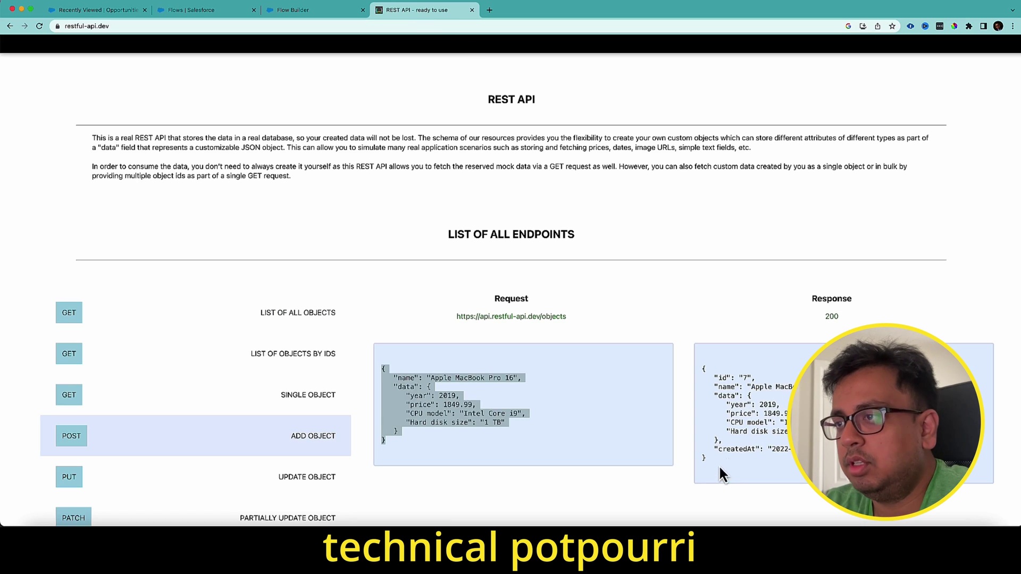
left_click_drag(708, 465, 694, 359)
key("super+c")
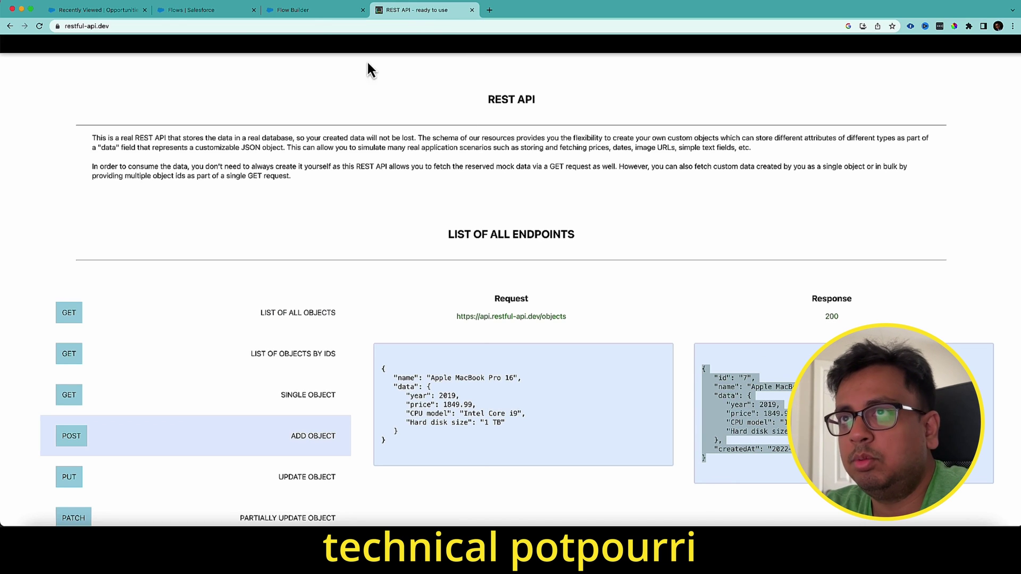
- Paste the copied response JSON as the sample response and save the PostCallAction callout
left_click(351, 11)
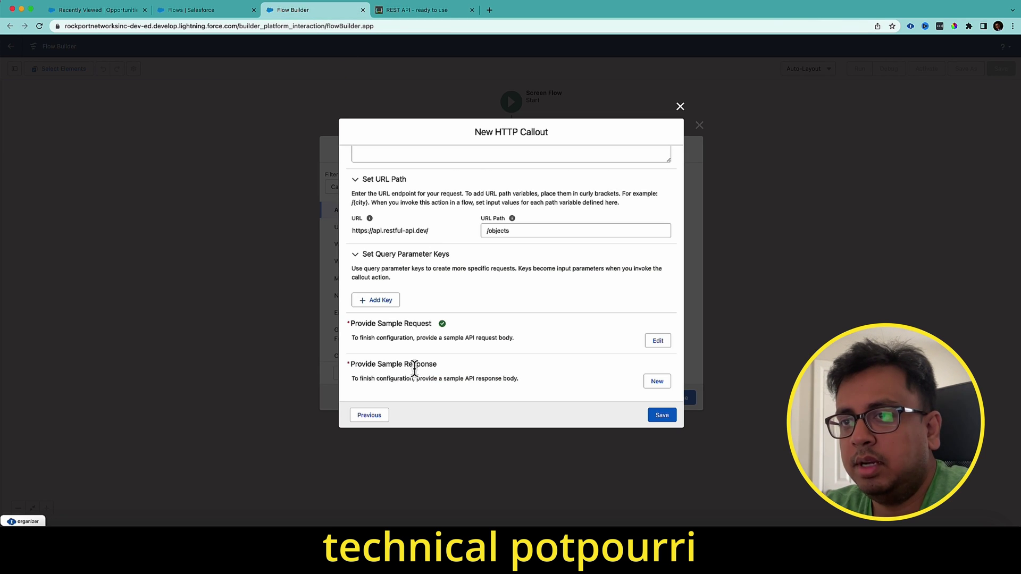
left_click(657, 382)
key("super+v")
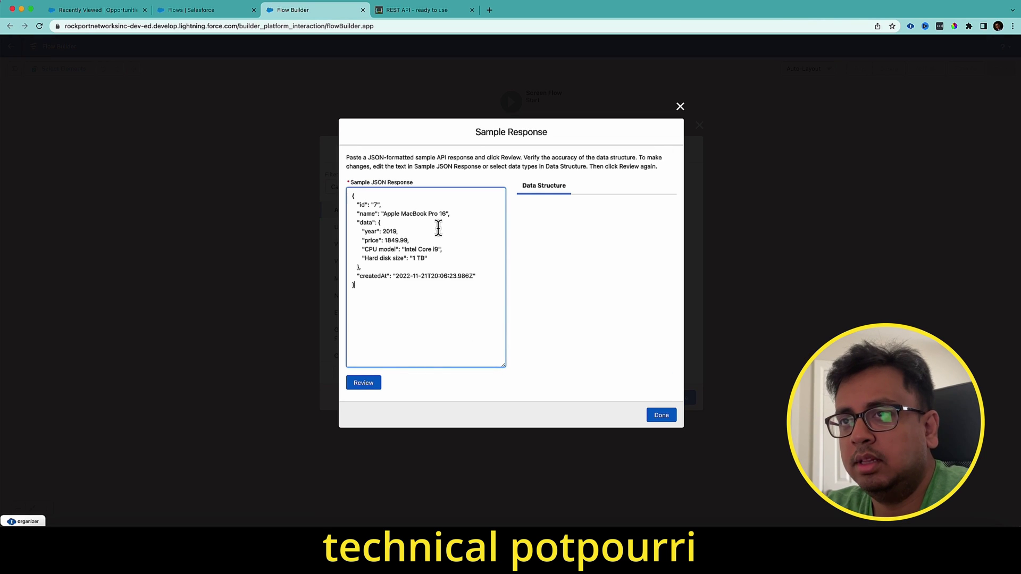
left_click(380, 385)
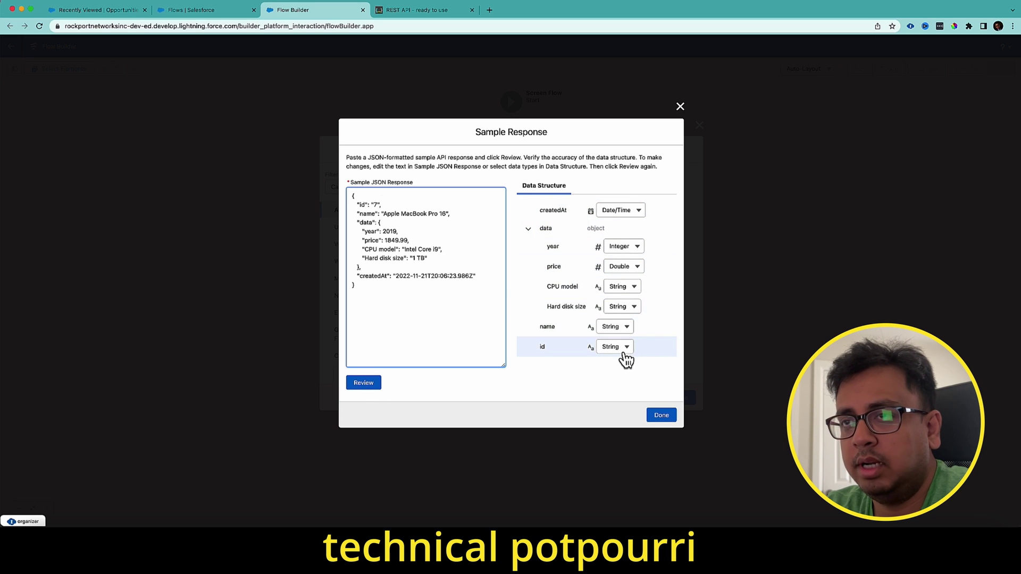
left_click(664, 417)
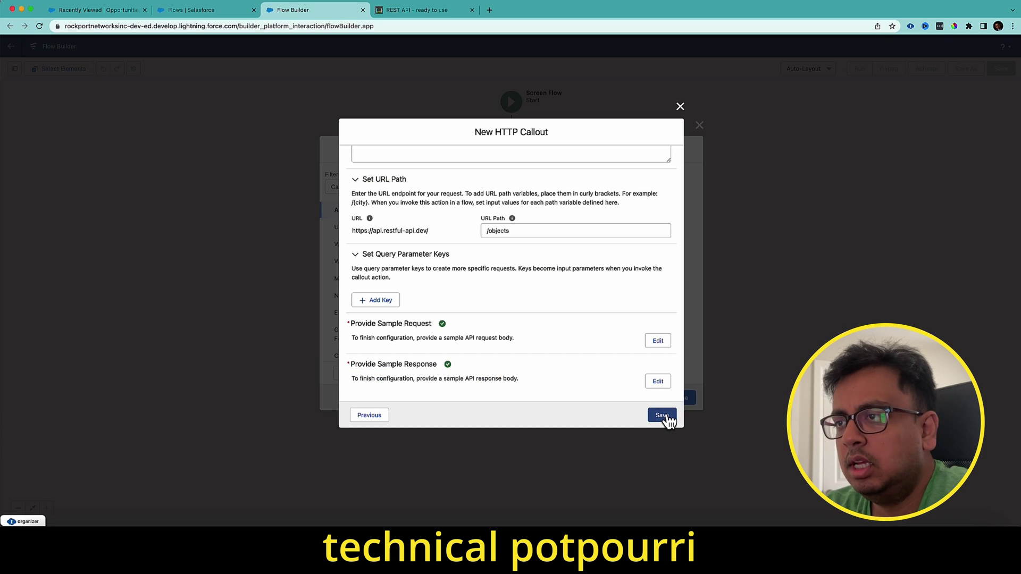
left_click(665, 416)
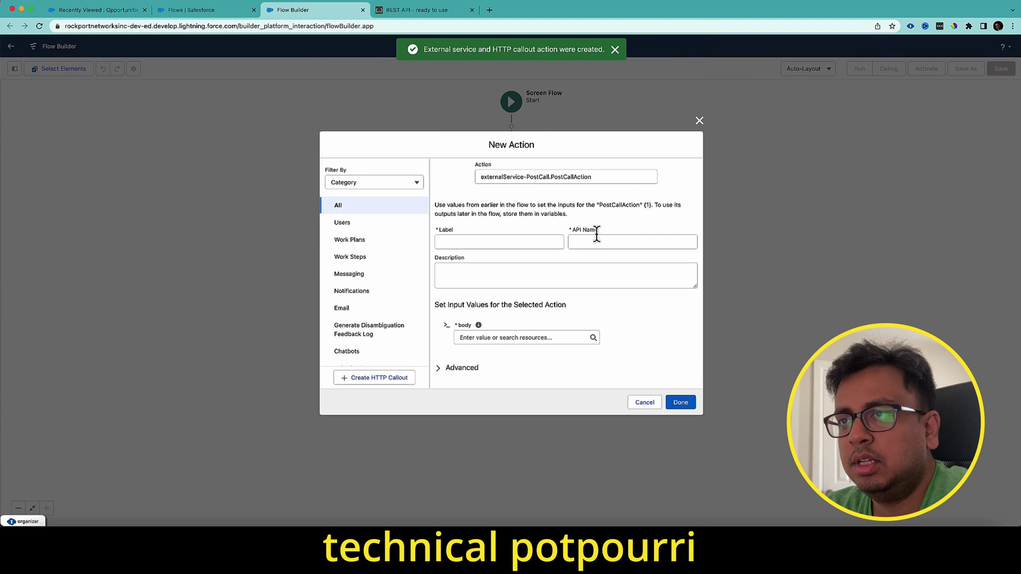
- Name the action externalPostCall, with a matching API name, and start a new resource for its body input
left_click(521, 241)
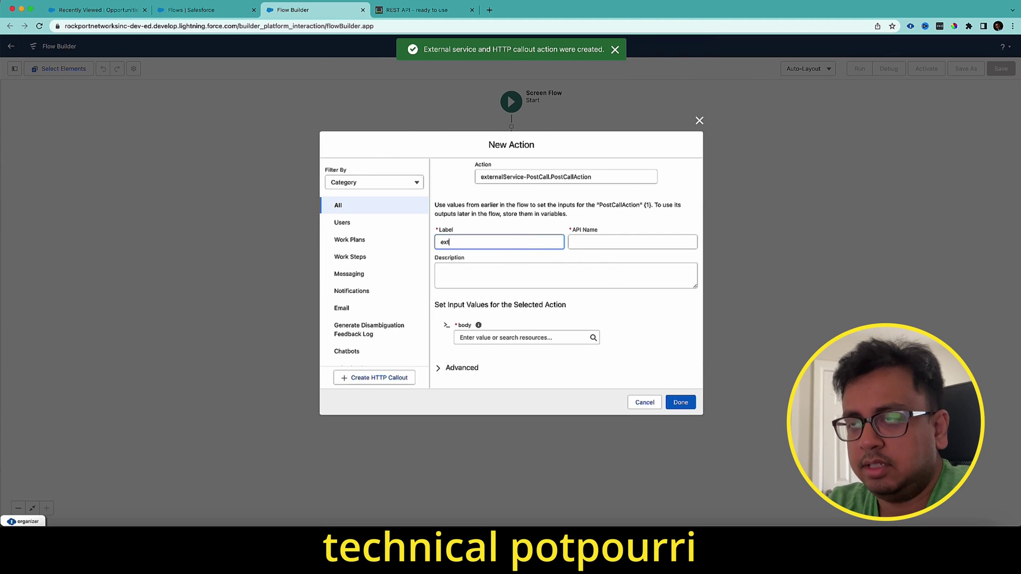
type("externa")
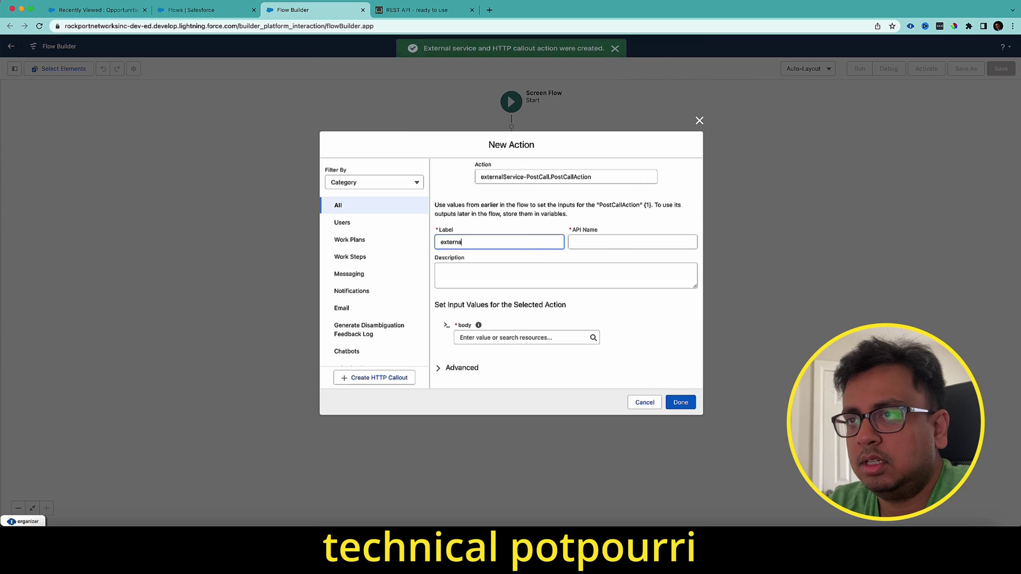
type("lPostCall")
key("Tab")
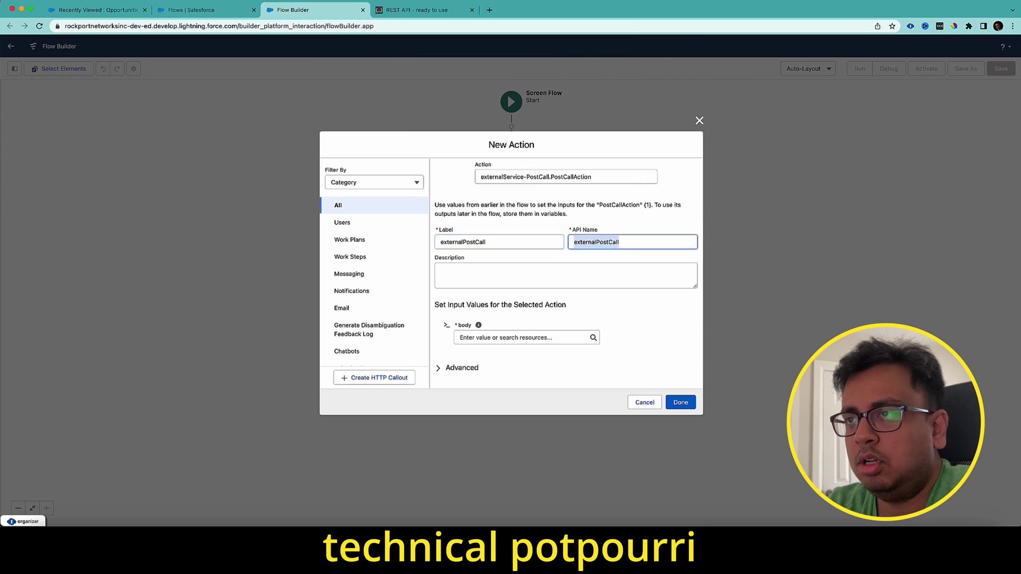
left_click(538, 341)
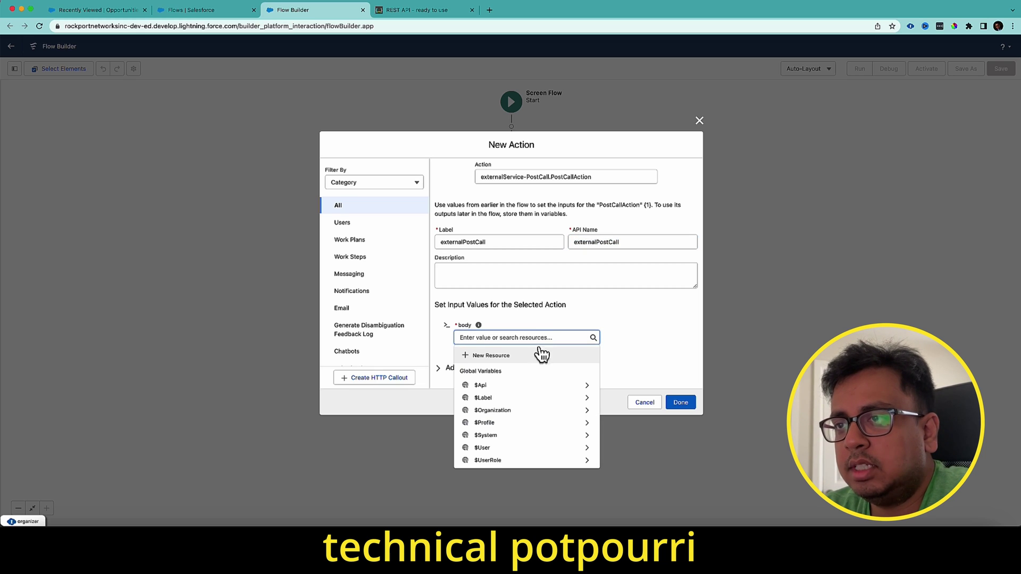
left_click(511, 361)
- Make the new resource an Apex-Defined variable named InputBody
left_click(441, 243)
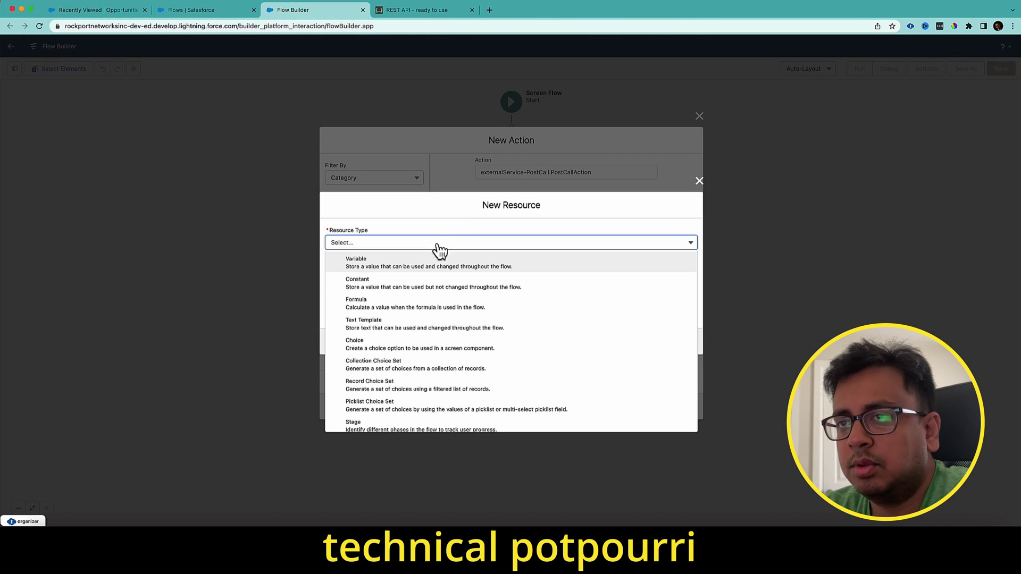
left_click(385, 261)
left_click(384, 260)
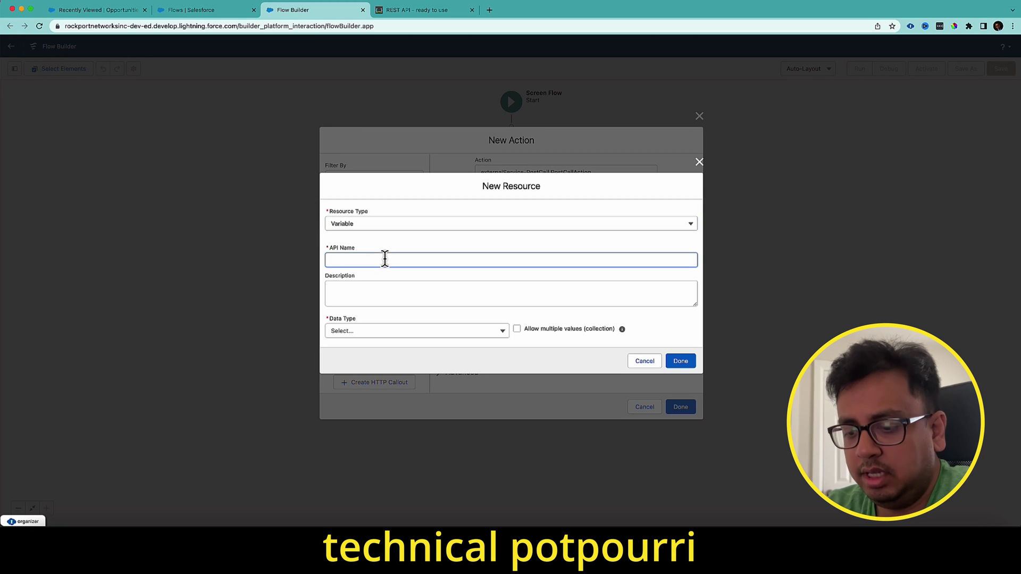
left_click(388, 337)
left_click(366, 492)
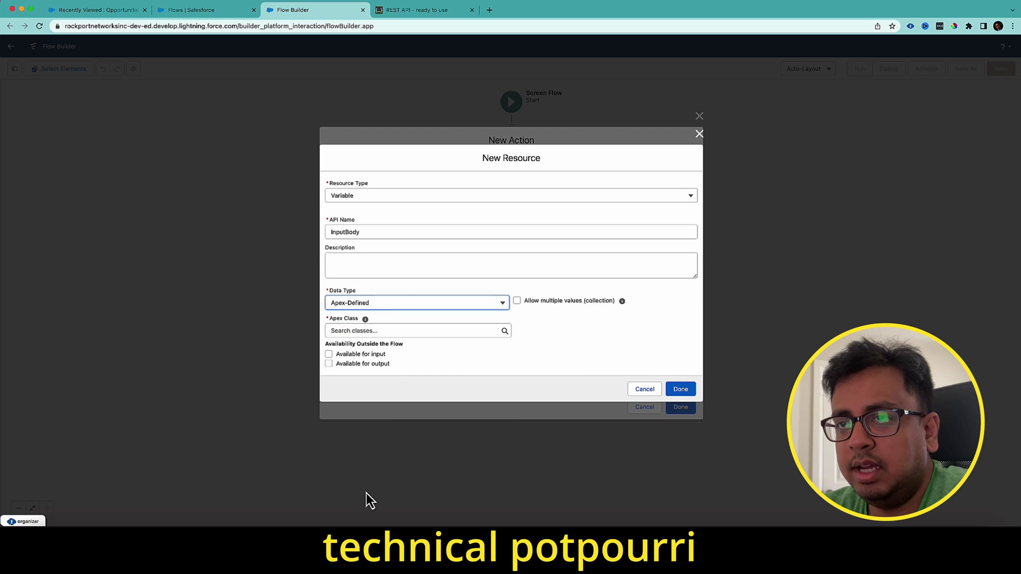
- Set its Apex class to ExternalService__PostCall_PostCallAction_IN_body and add the action between Start and End
left_click(402, 330)
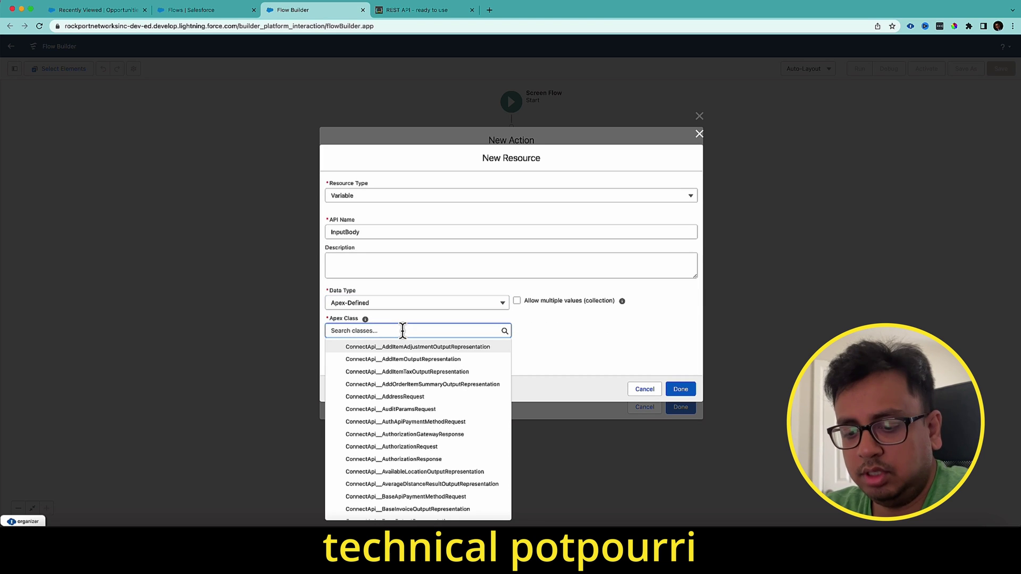
type("ExternalSe")
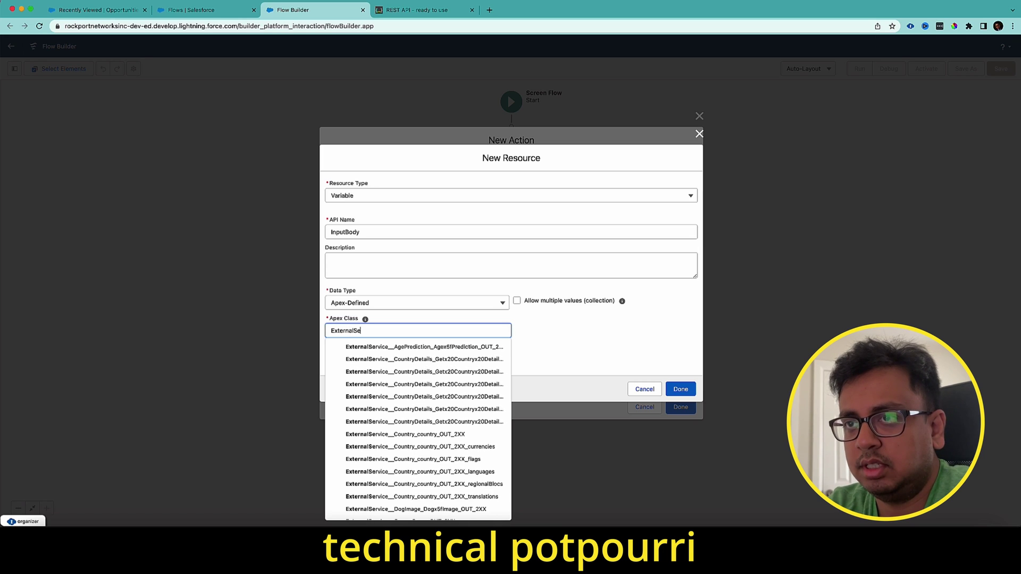
type("r")
scroll(470, 418, "down", 1)
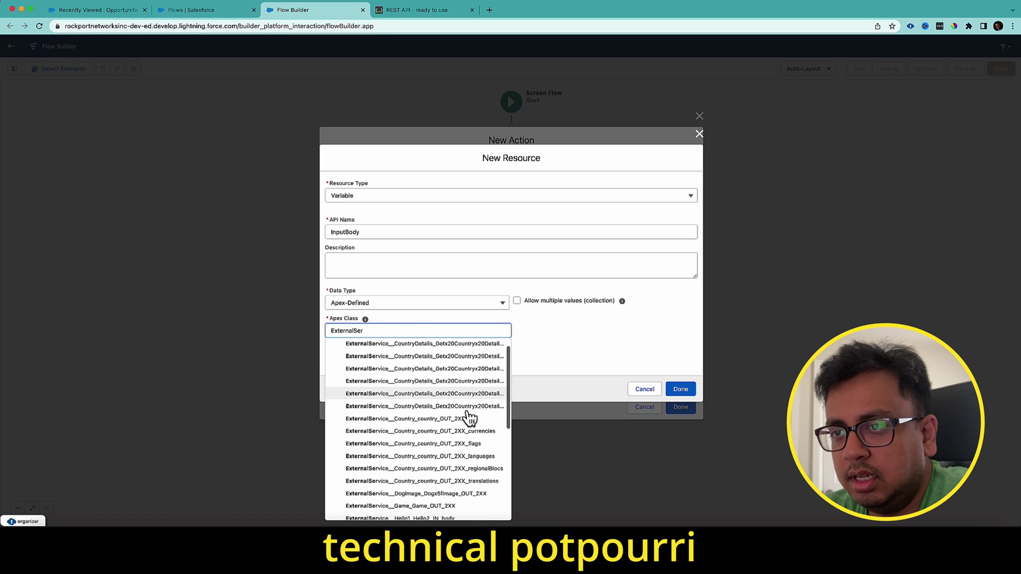
scroll(470, 419, "down", 5)
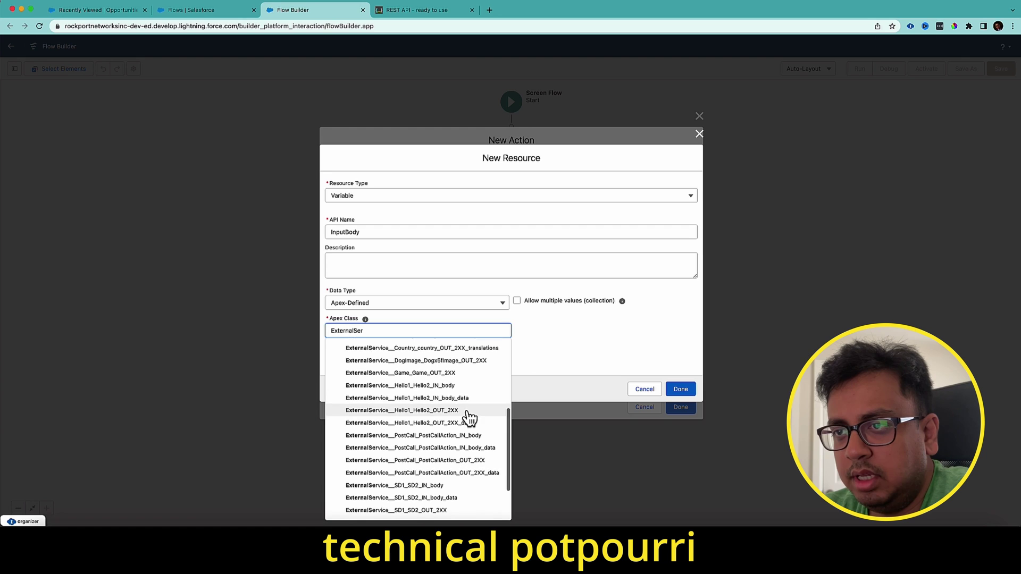
scroll(468, 417, "down", 1)
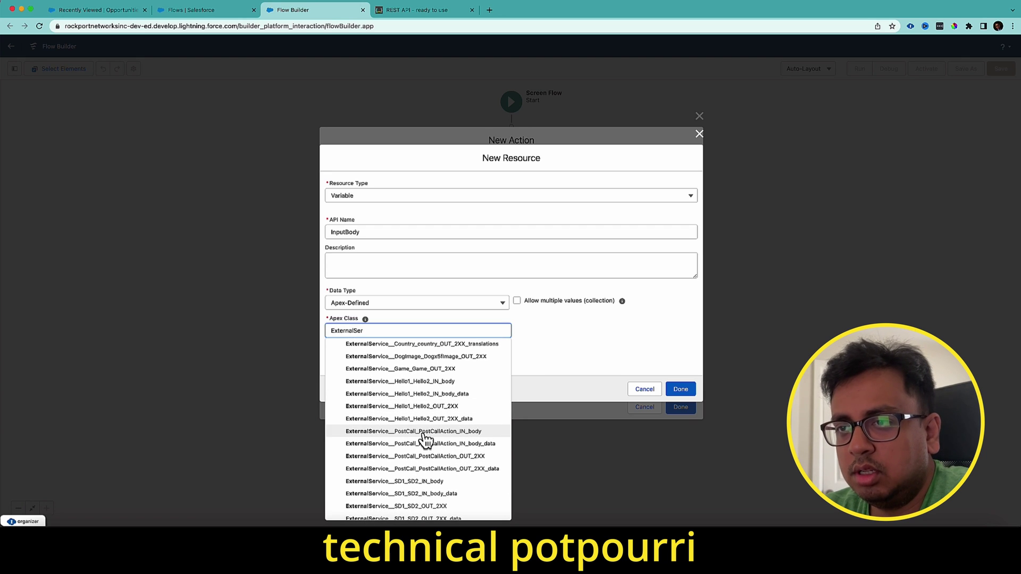
scroll(425, 437, "down", 2)
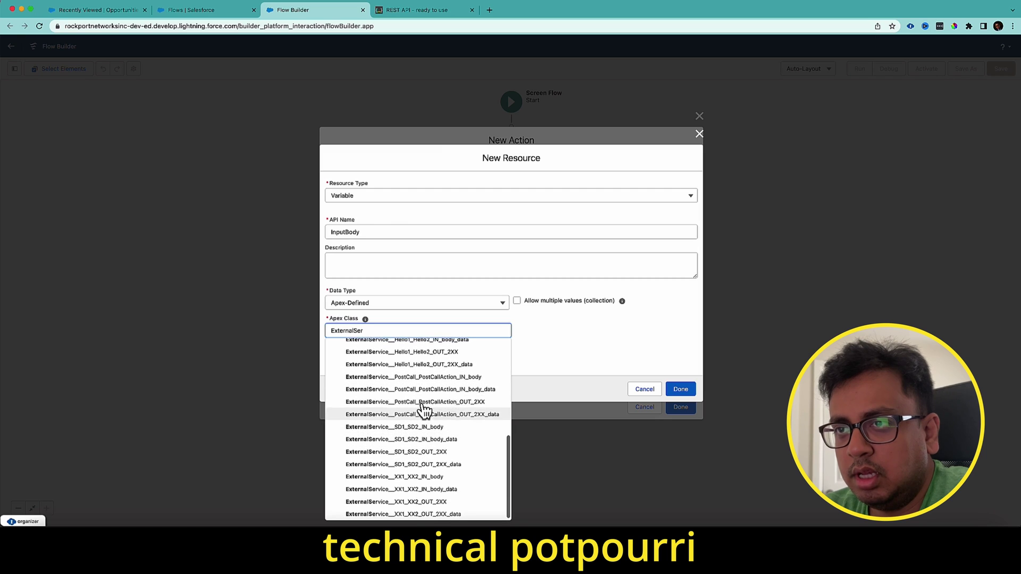
scroll(424, 410, "up", 2)
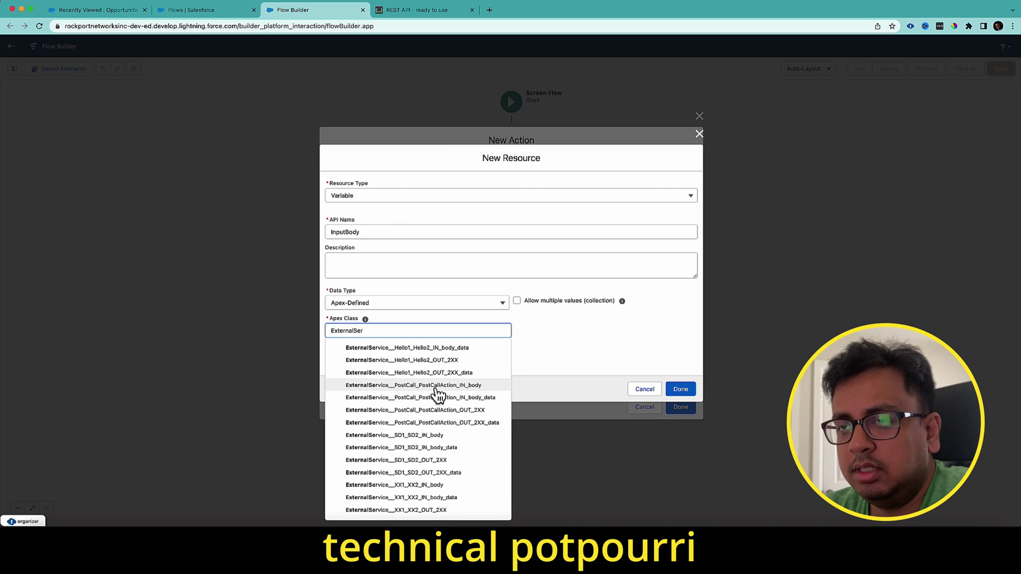
left_click(436, 387)
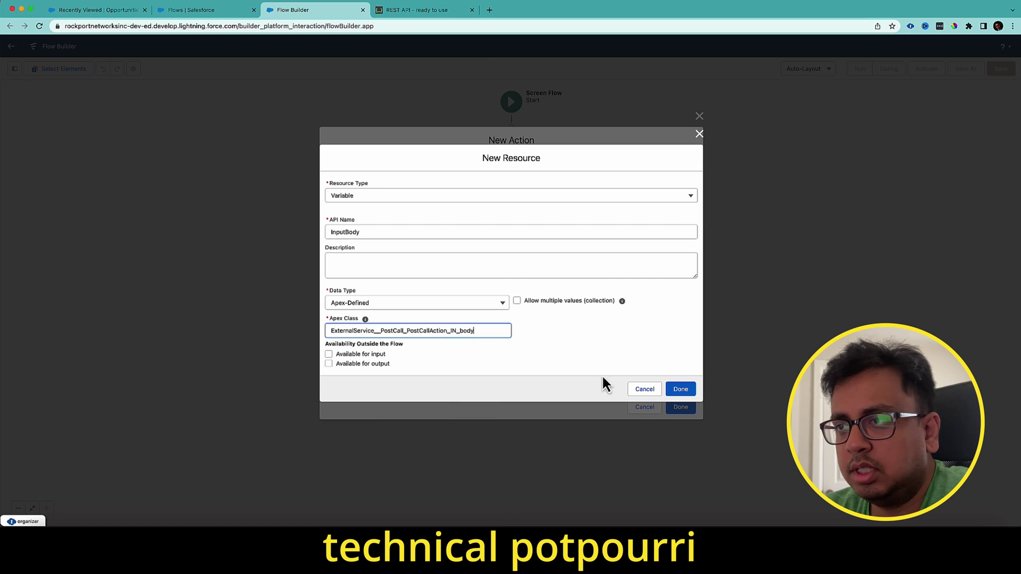
left_click(688, 389)
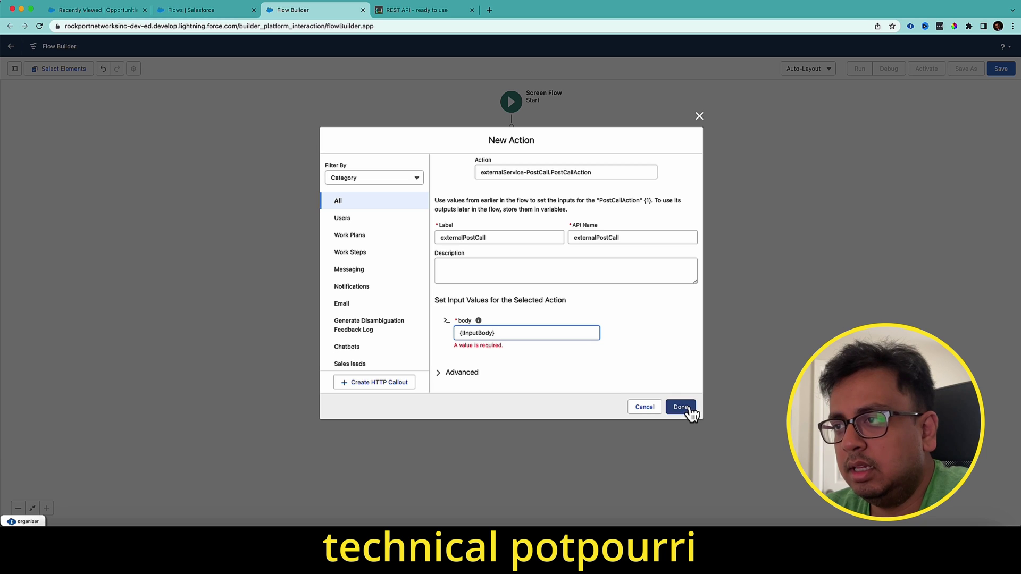
left_click(681, 407)
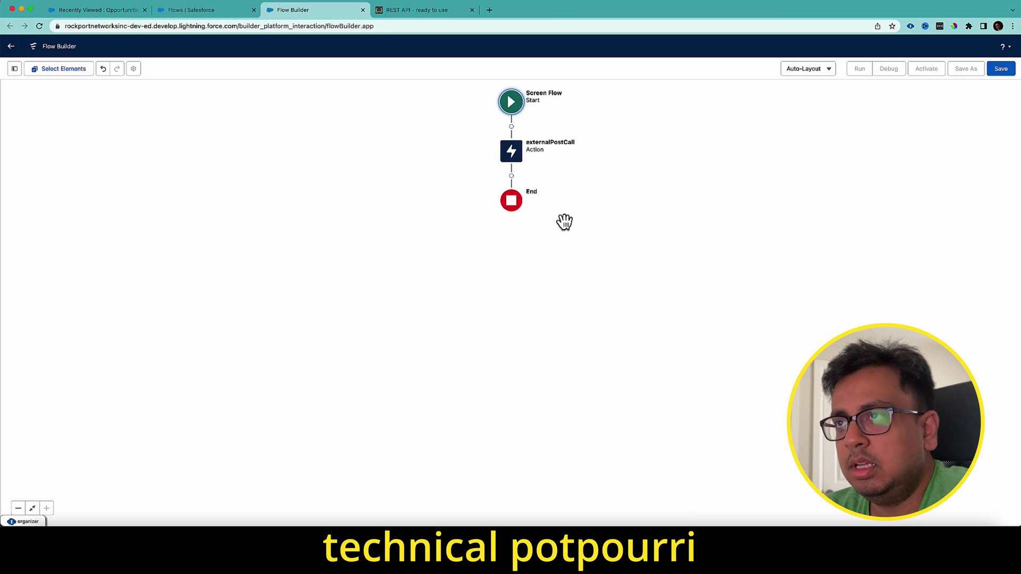
- Save the flow with label 'Post Call from Flow', then review the externalPostCall action without changes
left_click(1003, 73)
left_click(449, 249)
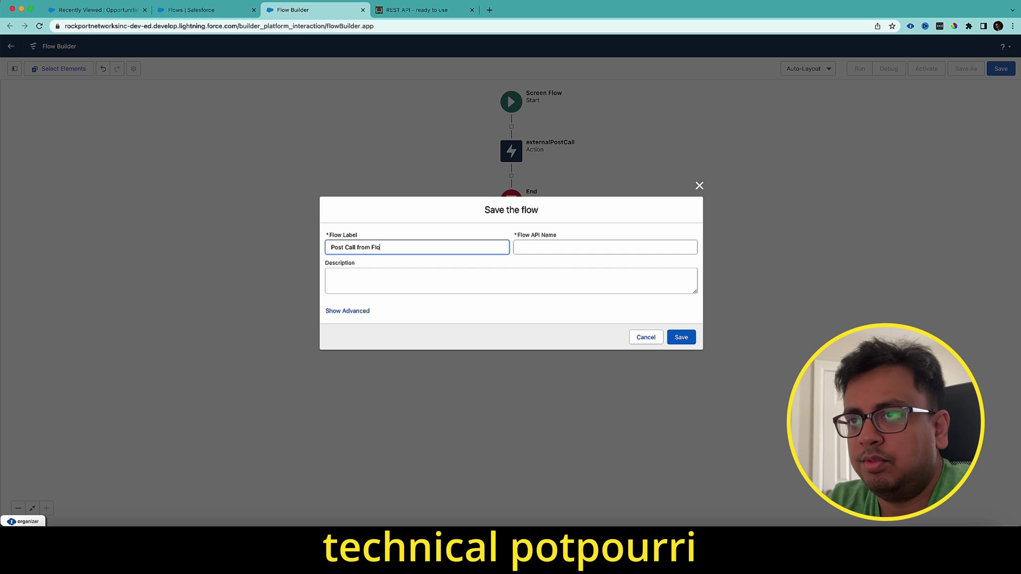
type("w")
key("Tab")
left_click(686, 340)
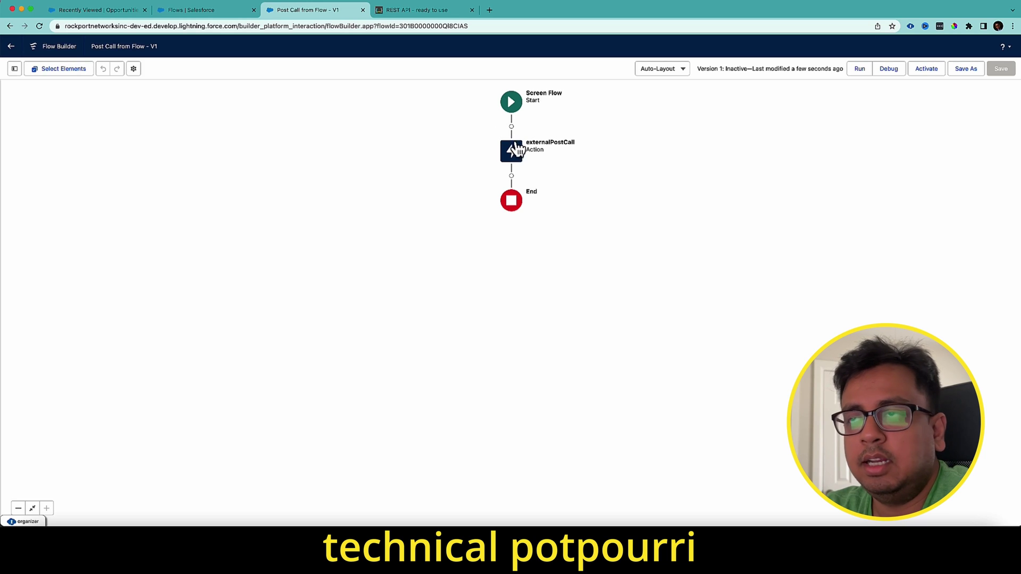
double_click(518, 153)
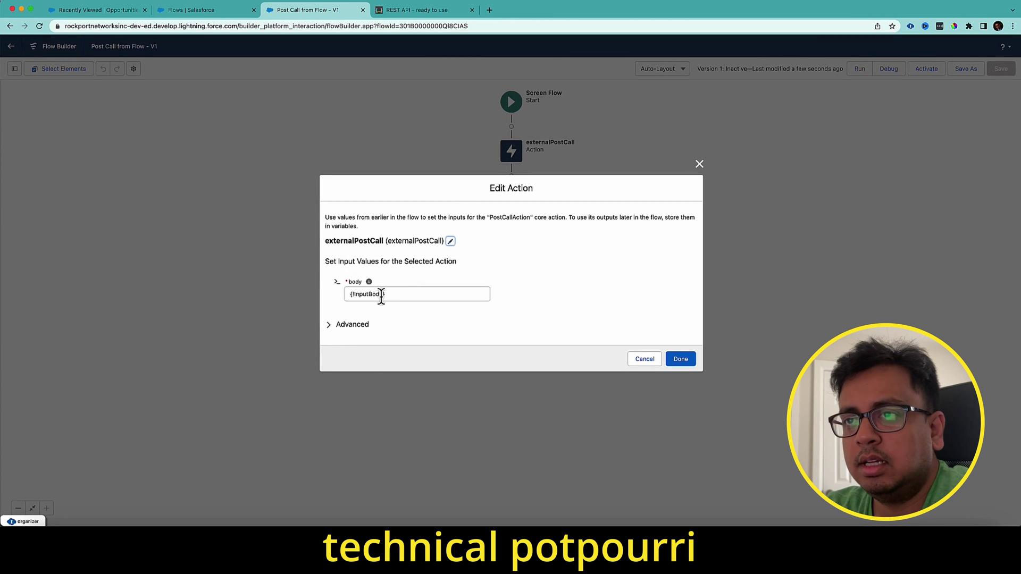
left_click(643, 359)
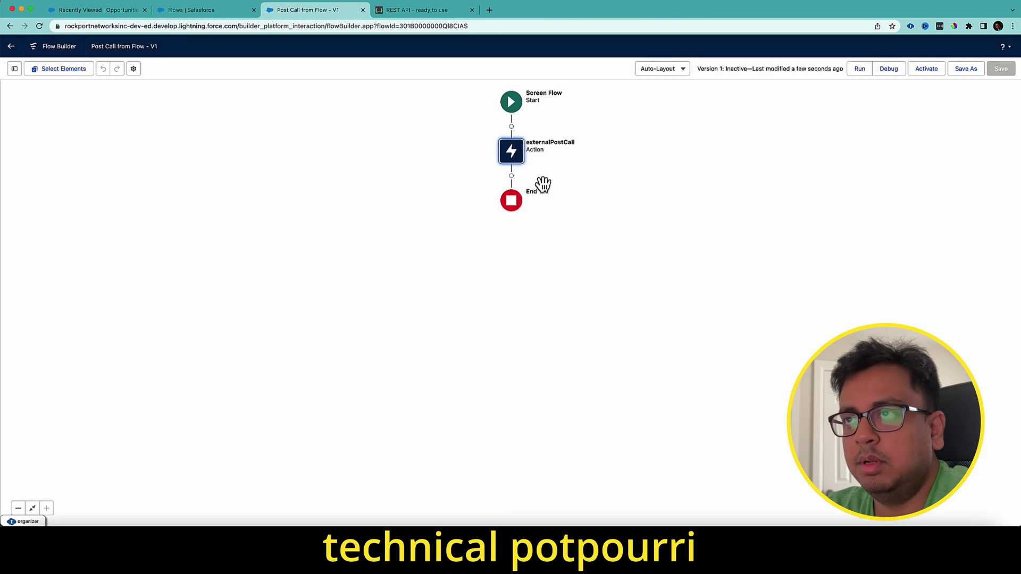
- Insert an Assignment before externalPostCall labelled AssignValues, correcting the typo in its label and API name
left_click(511, 127)
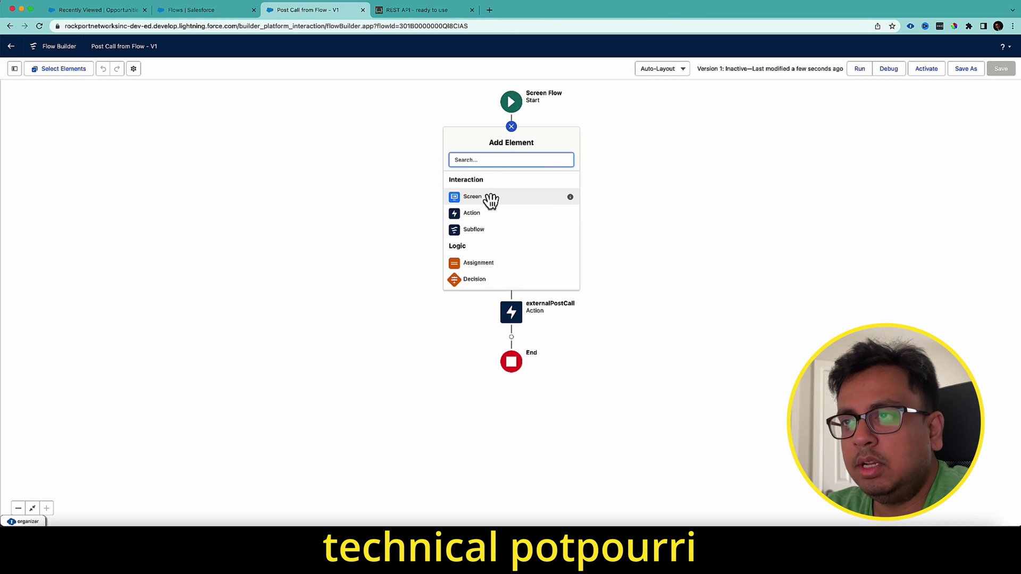
type("as")
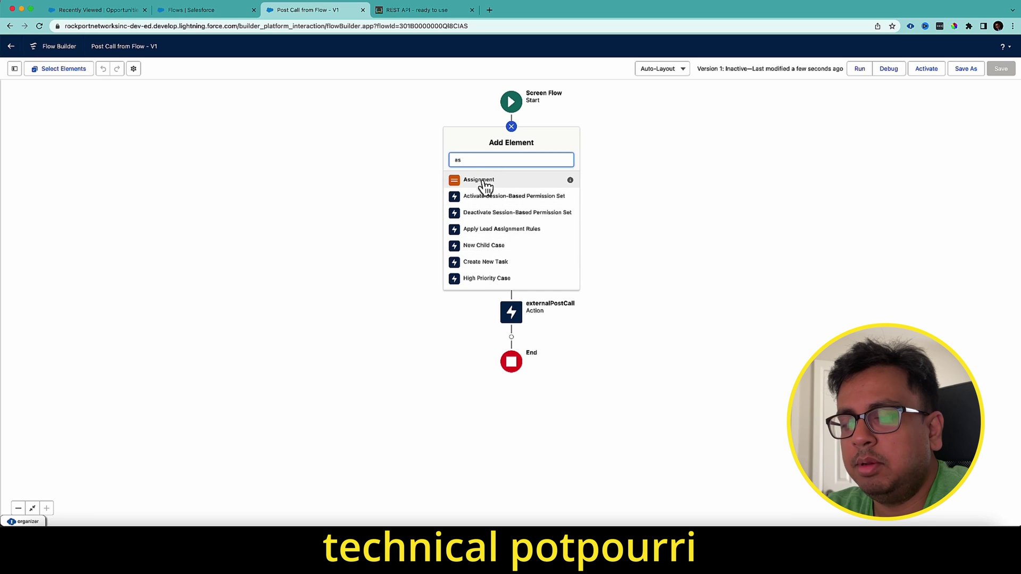
left_click(483, 183)
type("A")
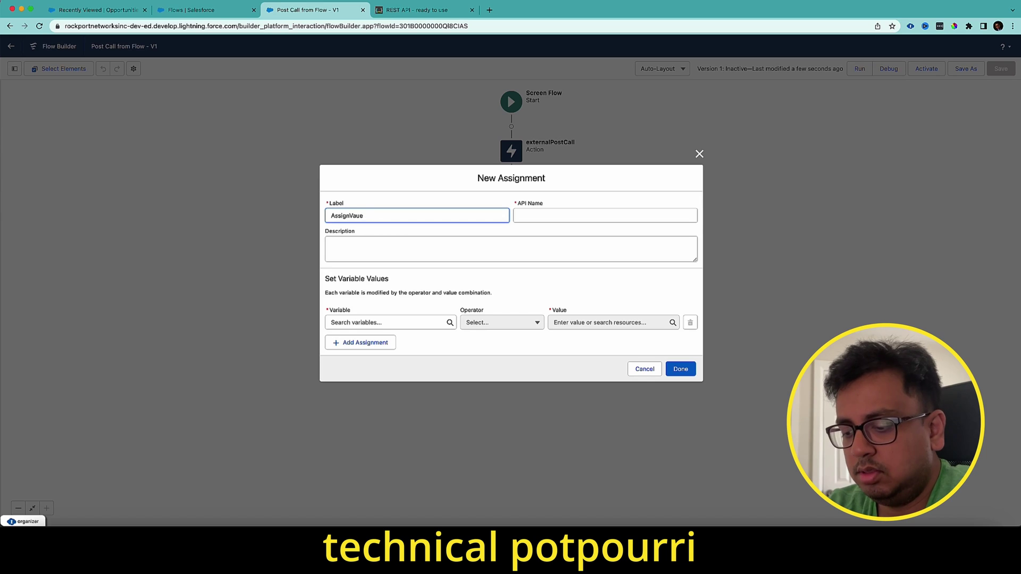
type("ssignVales")
key("Tab")
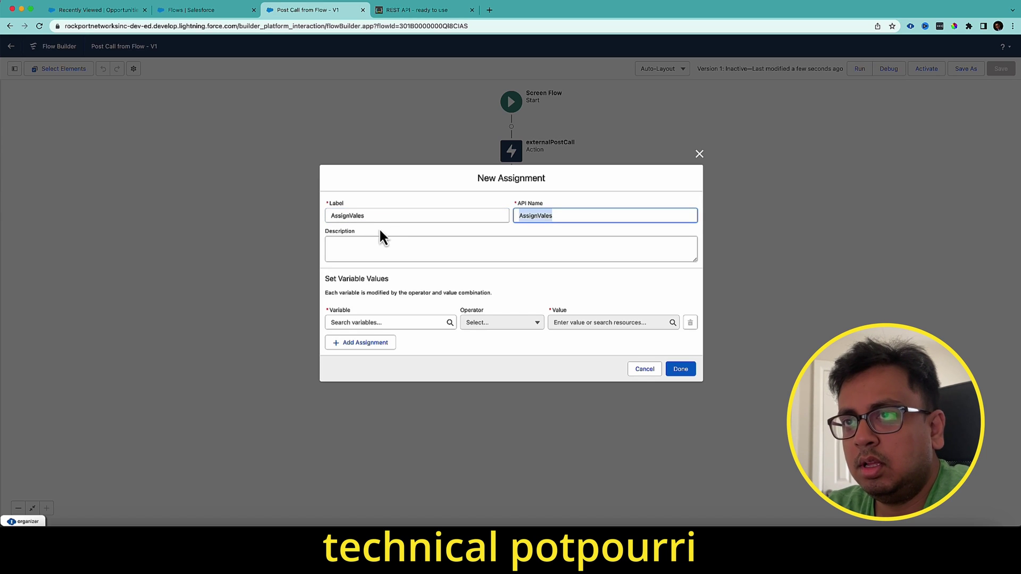
left_click(349, 216)
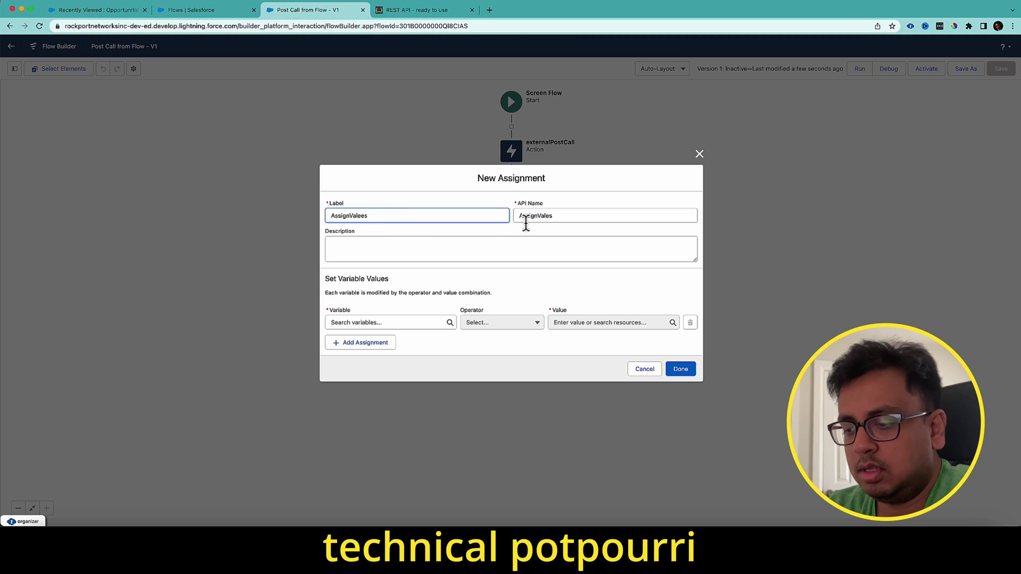
key("Left")
type("u")
left_click_drag(408, 216, 250, 216)
key("ctrl+c")
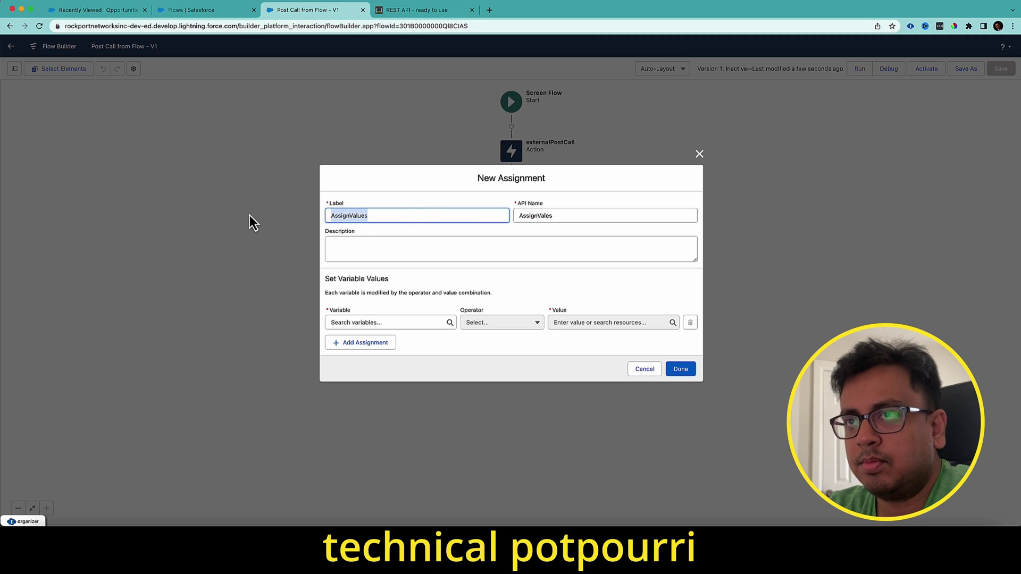
left_click_drag(558, 216, 479, 216)
key("ctrl+v")
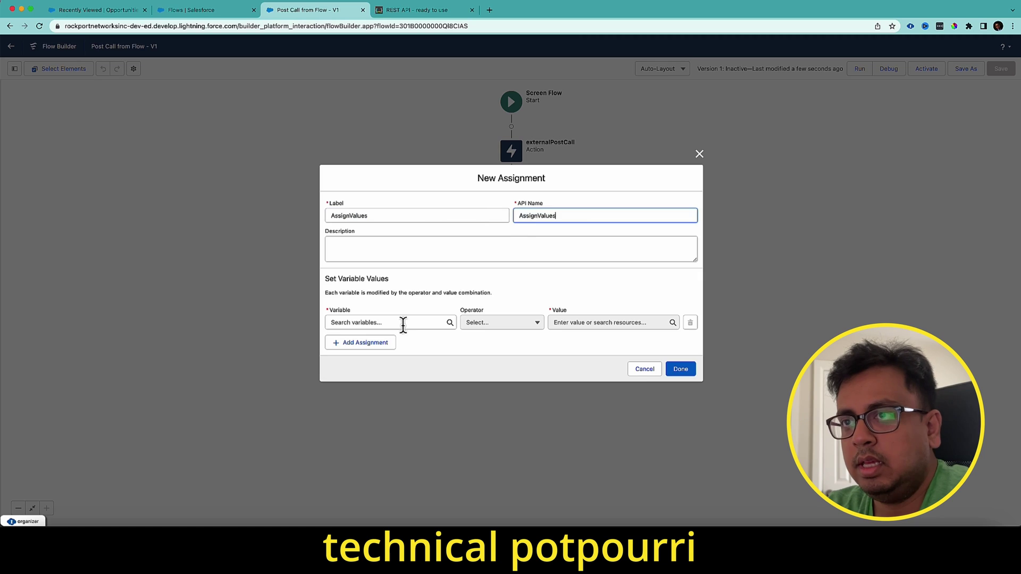
- Set InputBody's name to 'Apple MacBook Pro 16', copied from the API reference page
left_click(401, 322)
left_click(381, 412)
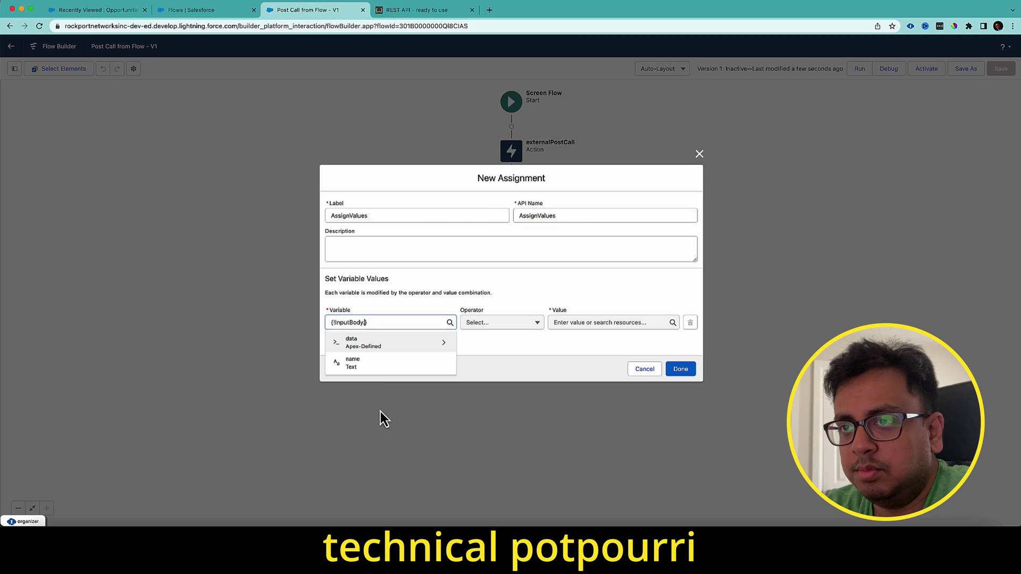
left_click(365, 366)
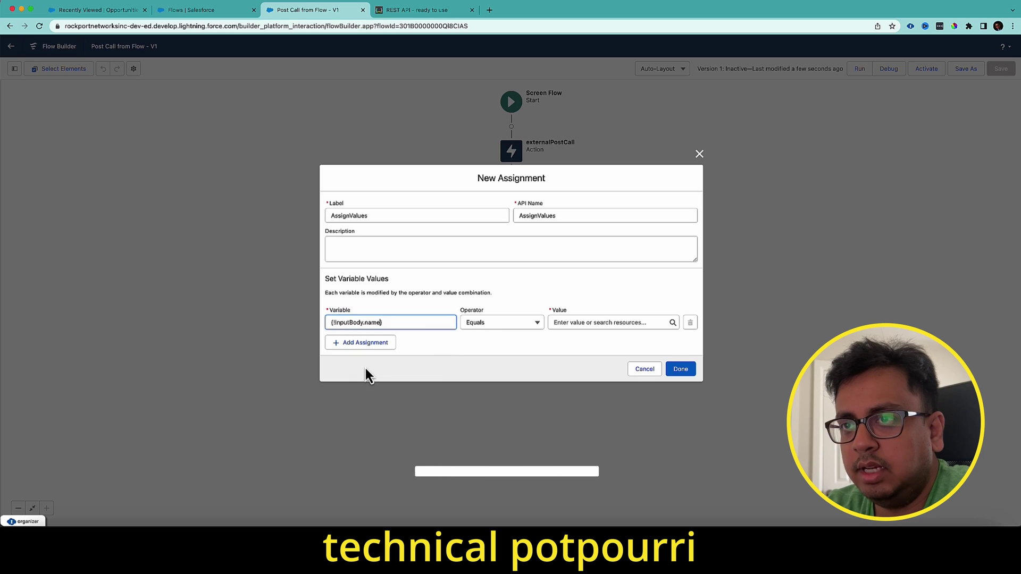
left_click(417, 9)
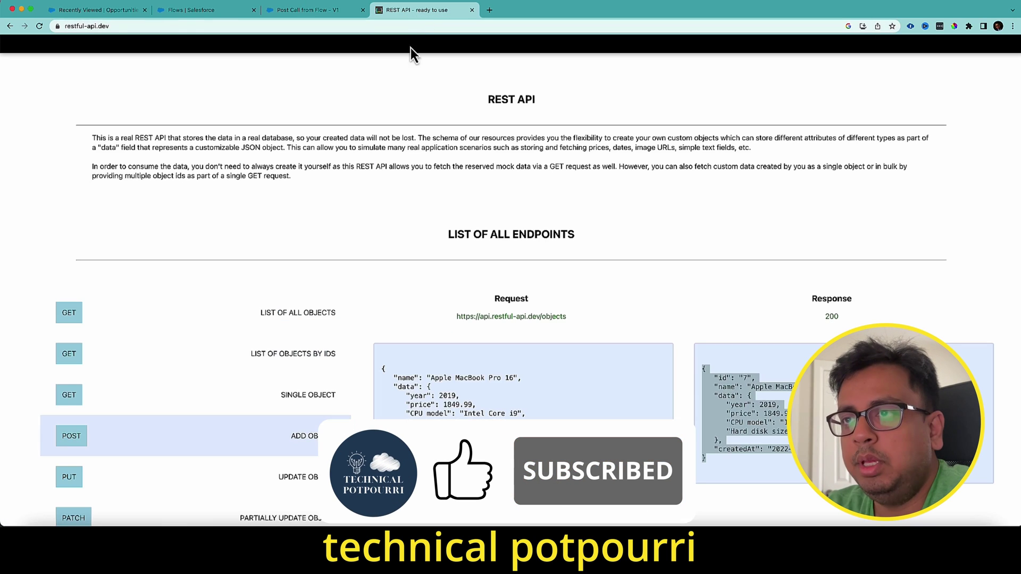
left_click_drag(431, 378, 510, 381)
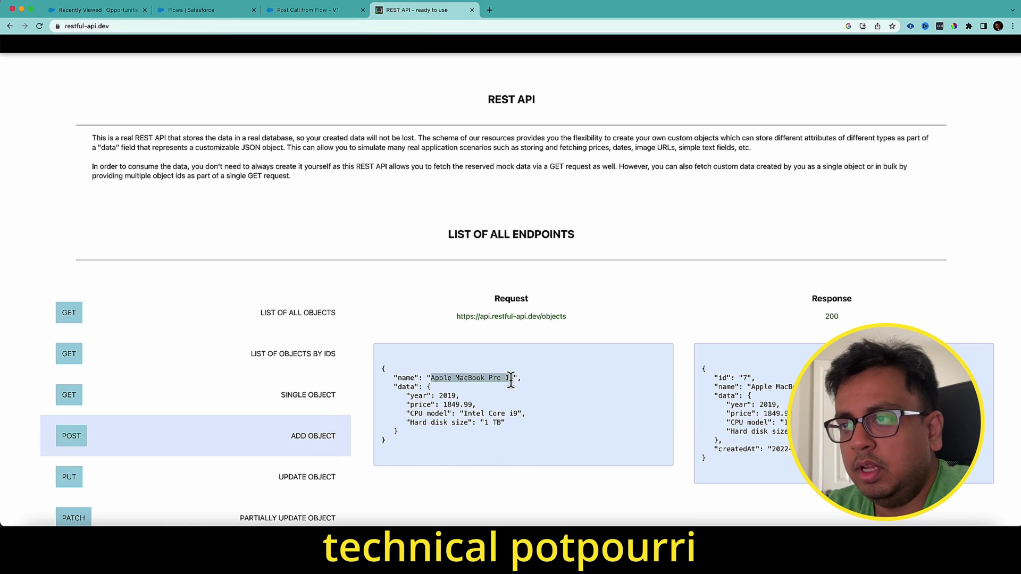
left_click(308, 10)
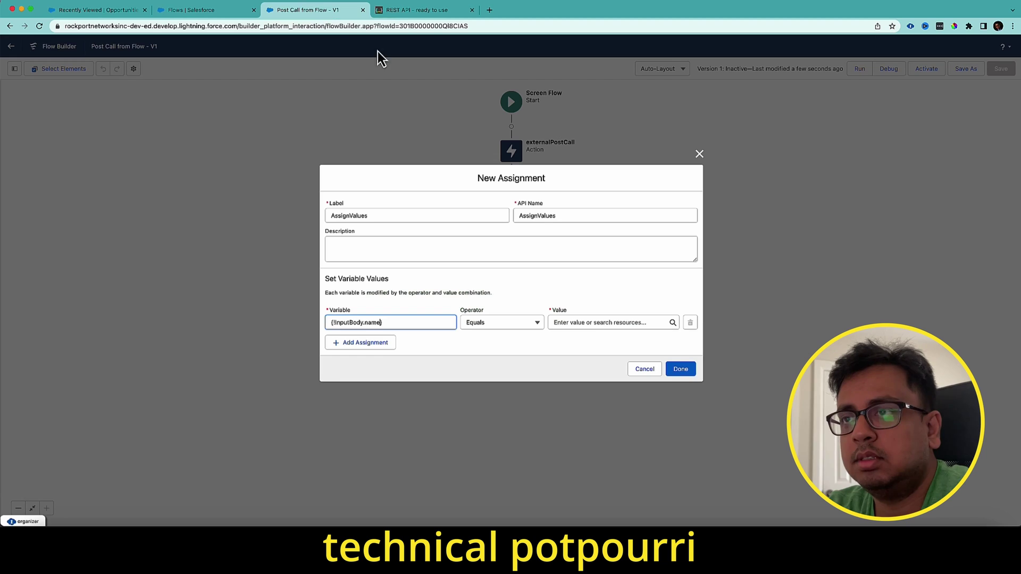
left_click(618, 318)
type("Apple MacBook Pro 16")
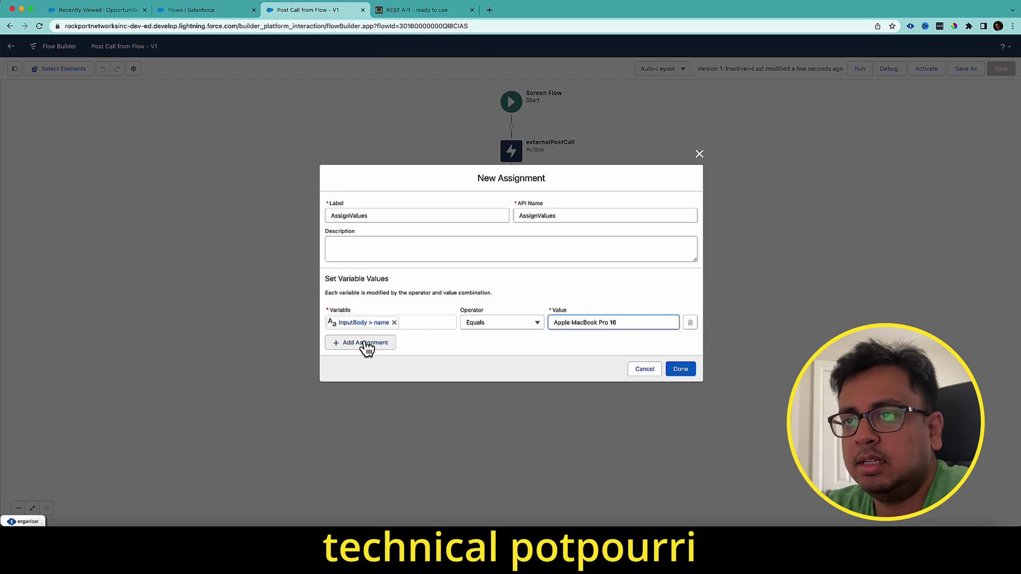
- Add a row setting InputBody's data CPU model to 'Intel Core i9'
left_click(364, 344)
left_click(363, 337)
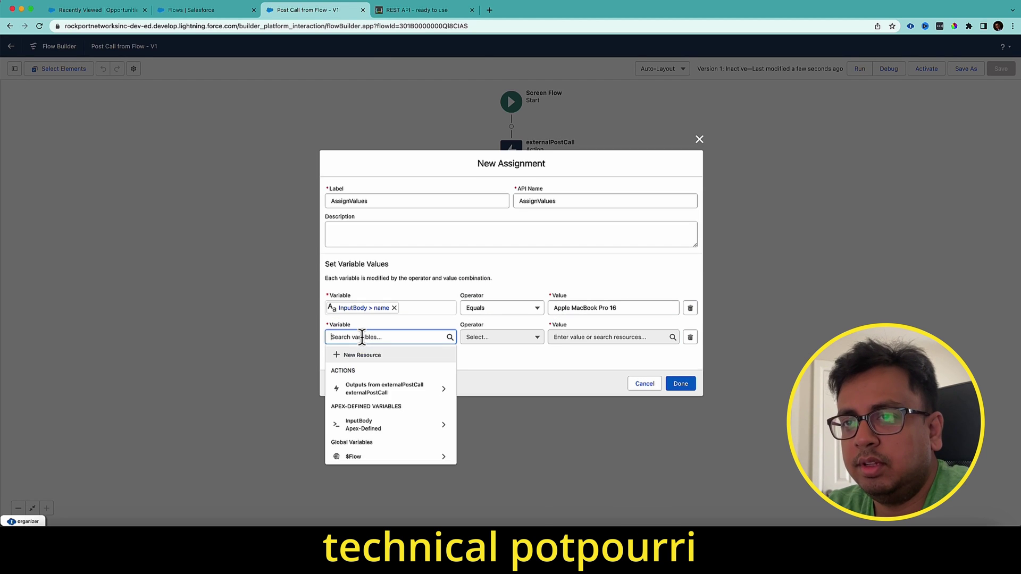
left_click(363, 427)
left_click(388, 362)
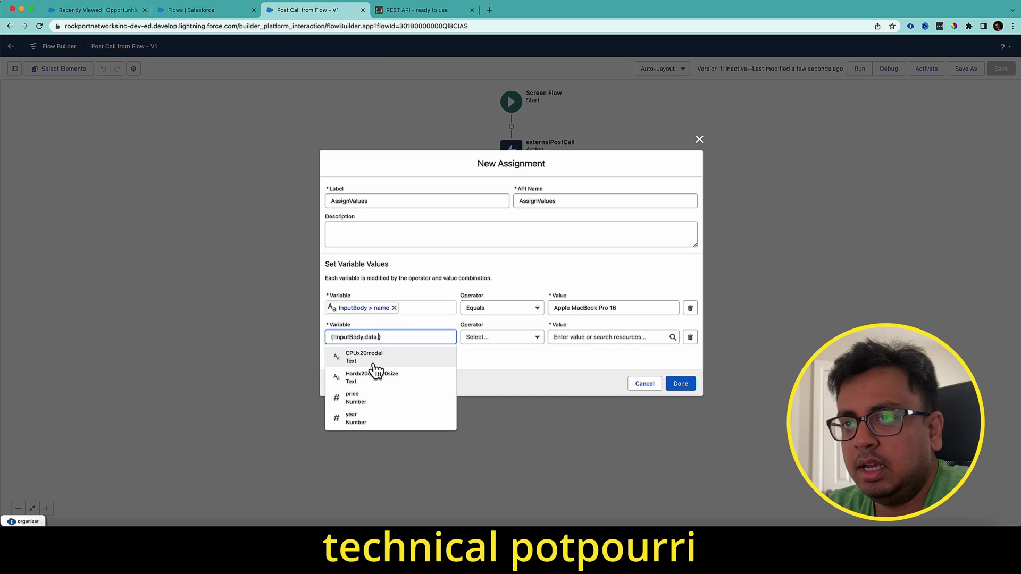
left_click(373, 361)
left_click(427, 9)
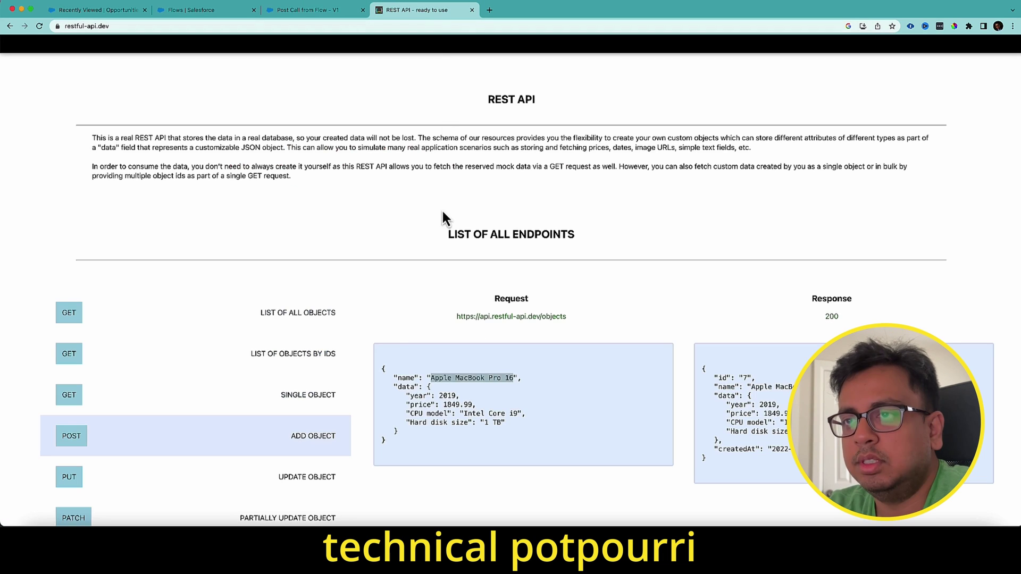
left_click_drag(463, 414, 520, 415)
key("super+c")
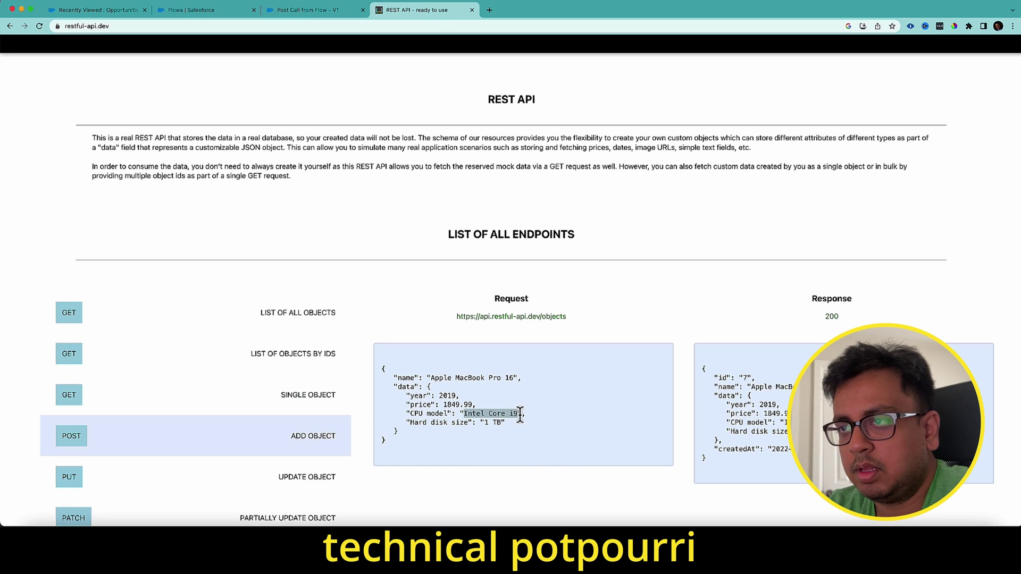
left_click(321, 15)
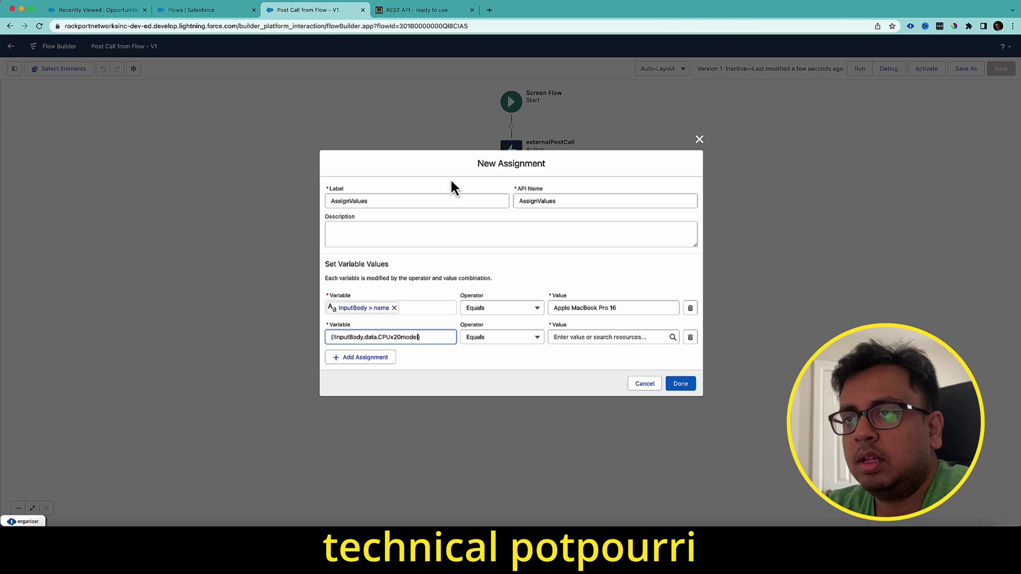
left_click(617, 337)
key("super+v")
- Add a row setting InputBody's Hard disk size field to '1 TB'
left_click(378, 360)
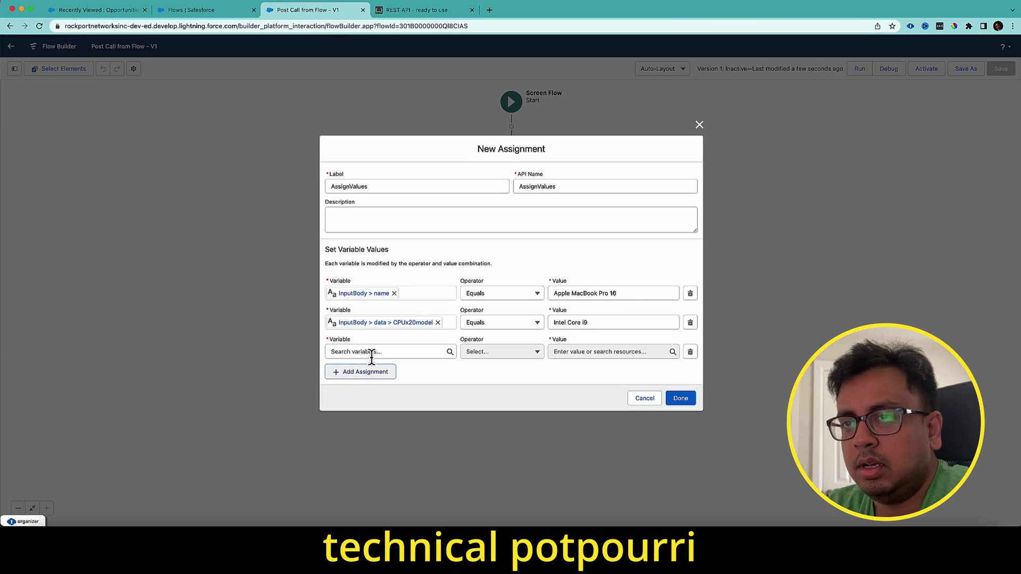
left_click(372, 351)
left_click(385, 444)
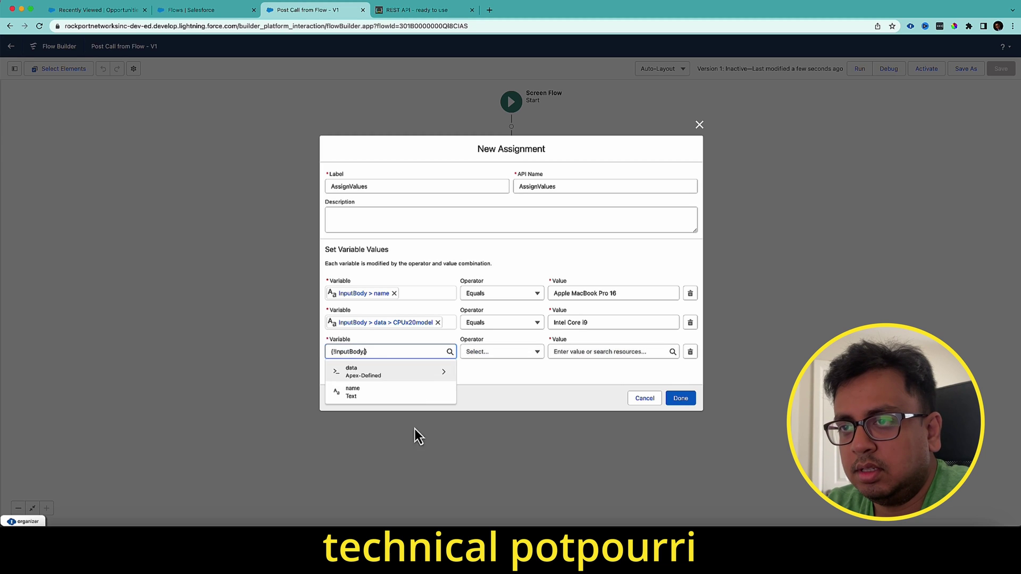
left_click(422, 378)
left_click(383, 393)
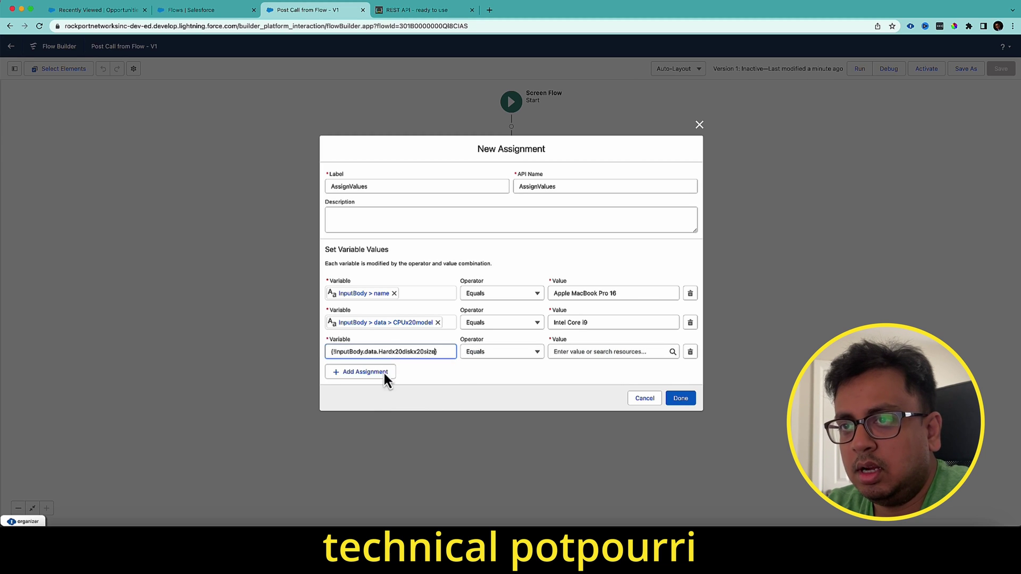
left_click(431, 11)
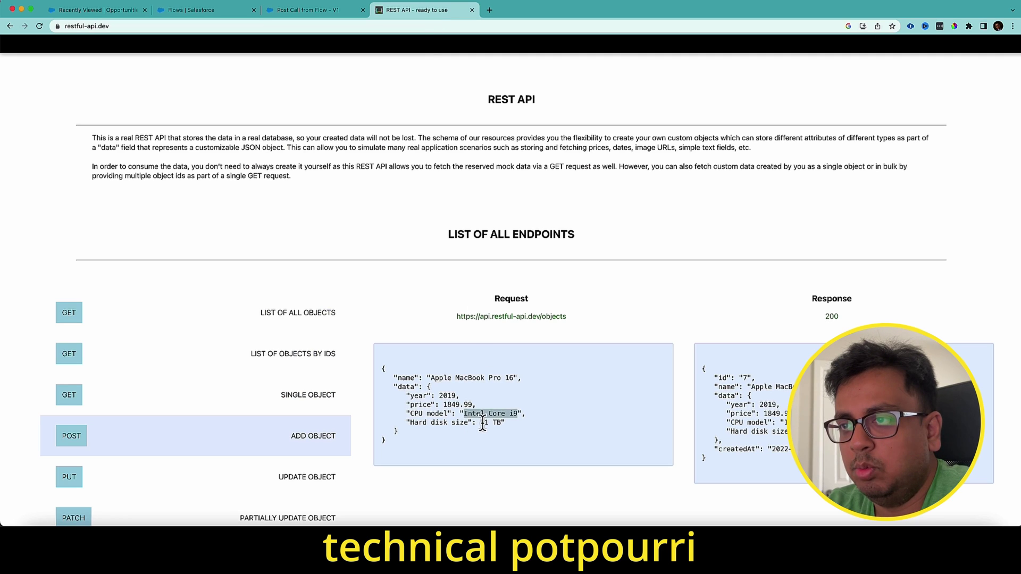
left_click_drag(484, 424, 503, 425)
key("super+c")
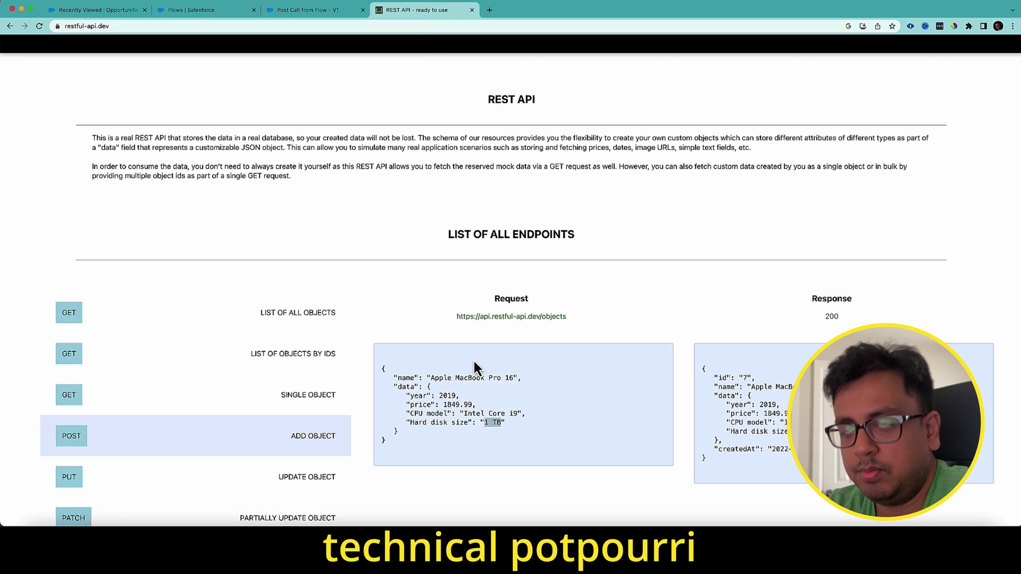
left_click(322, 24)
left_click(324, 11)
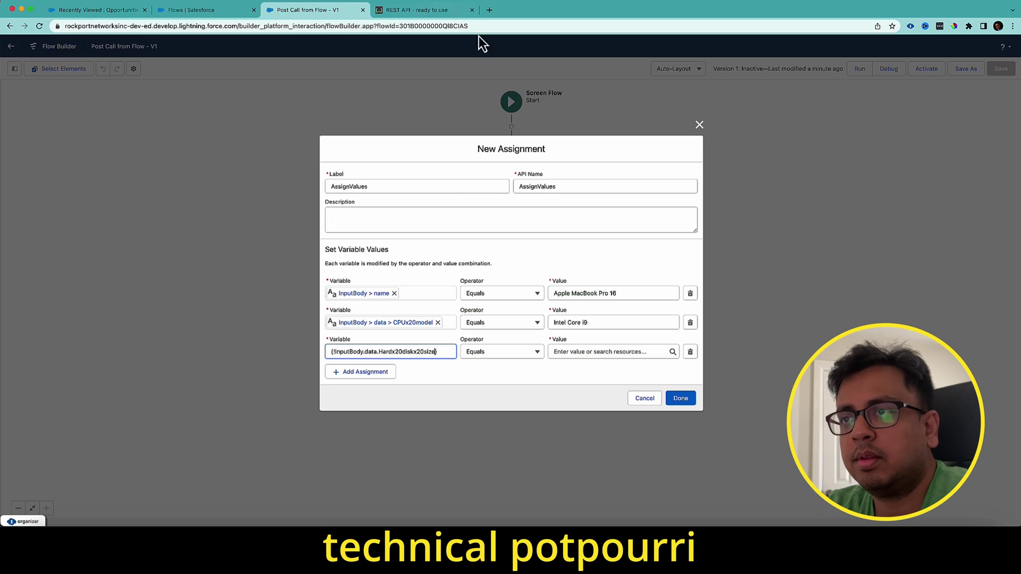
left_click(585, 351)
key("super+v")
- Add a row setting InputBody's price to 999.99
left_click(372, 372)
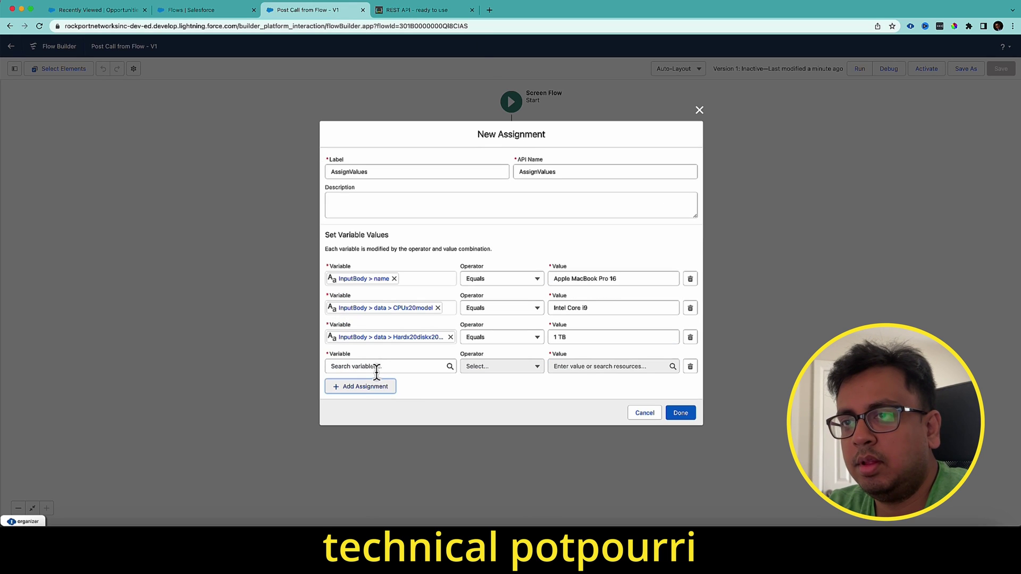
left_click(375, 366)
left_click(380, 450)
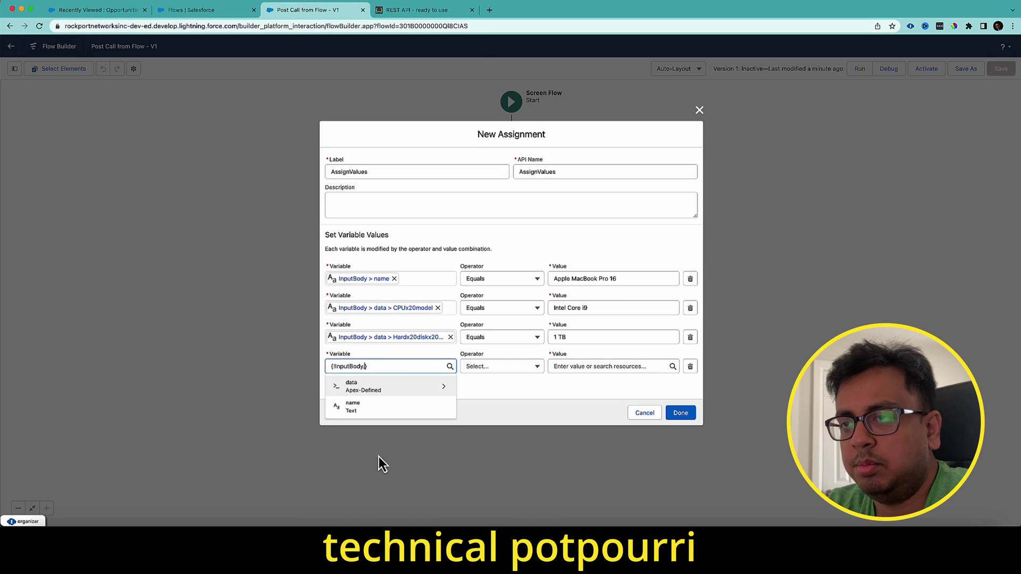
left_click(401, 394)
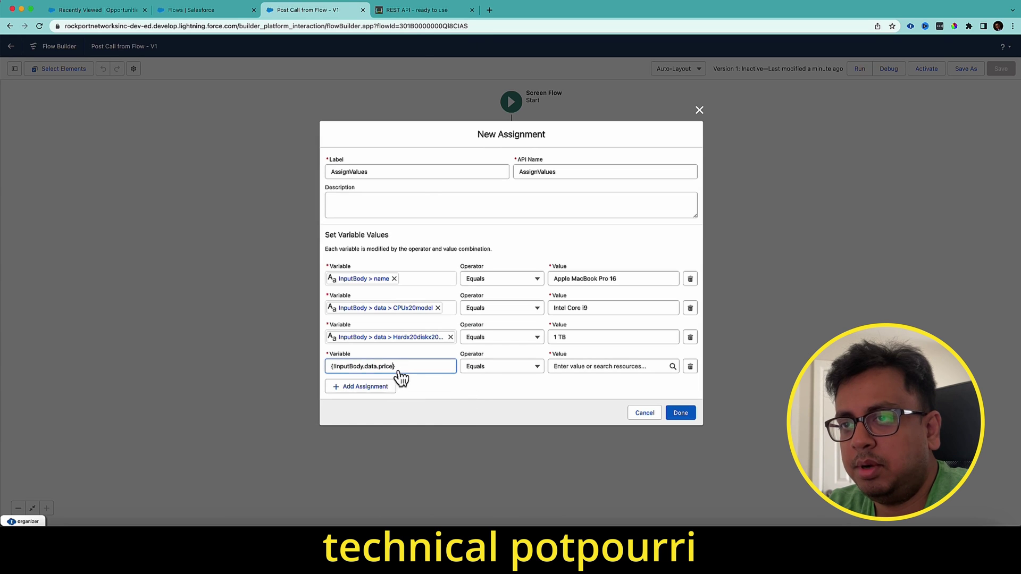
left_click(423, 10)
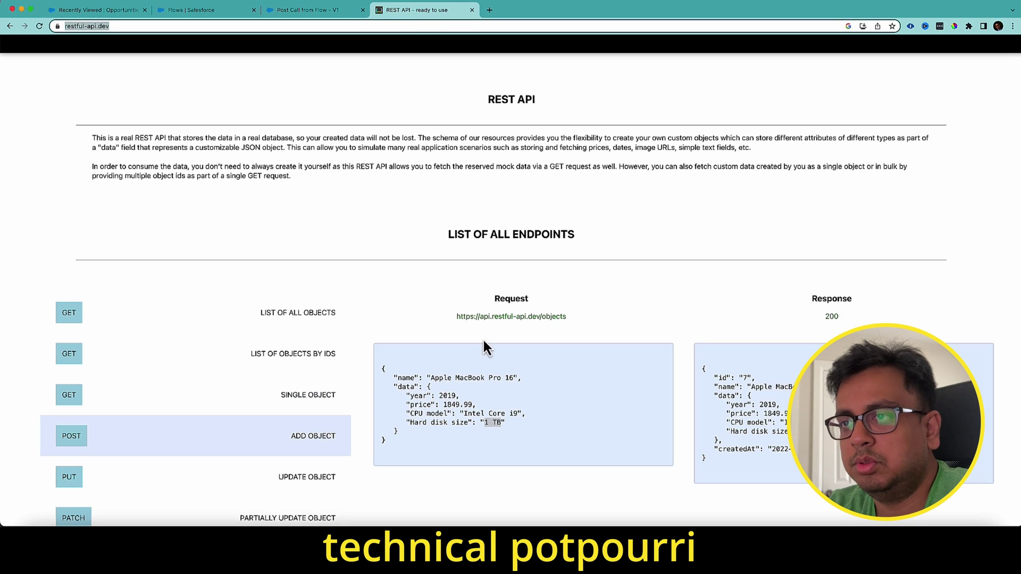
left_click_drag(444, 405, 468, 405)
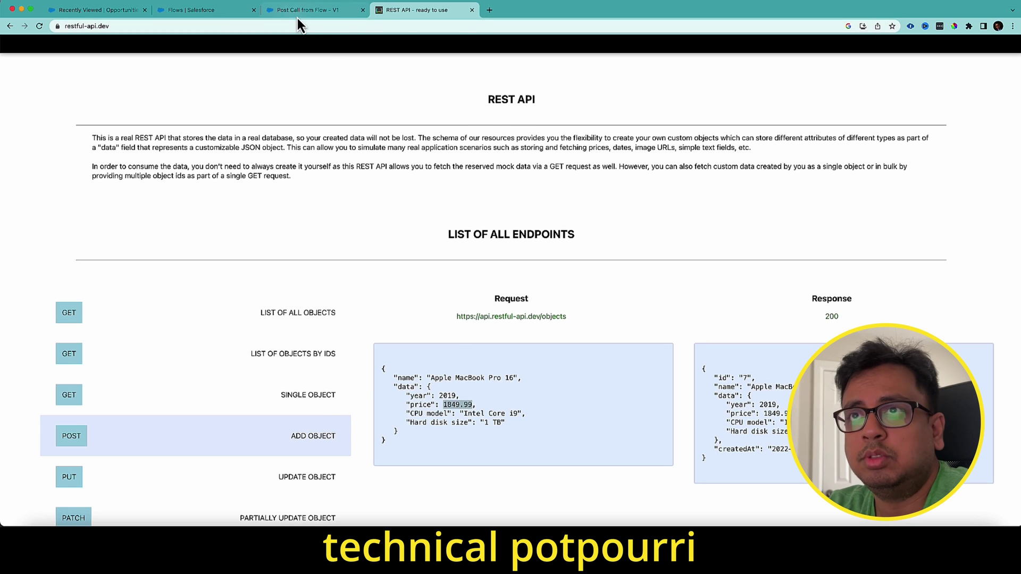
left_click(317, 10)
left_click(584, 362)
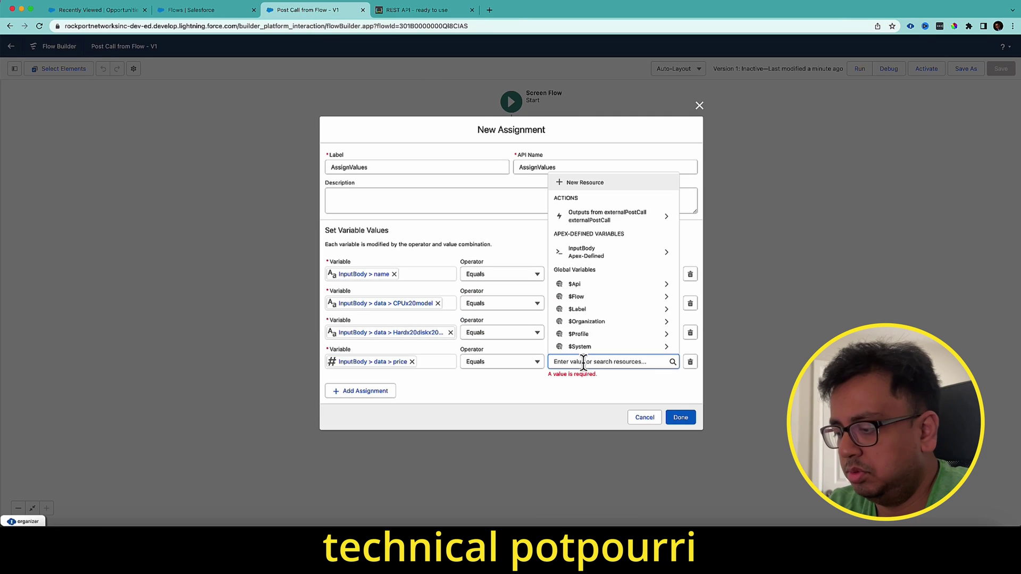
type("999.99")
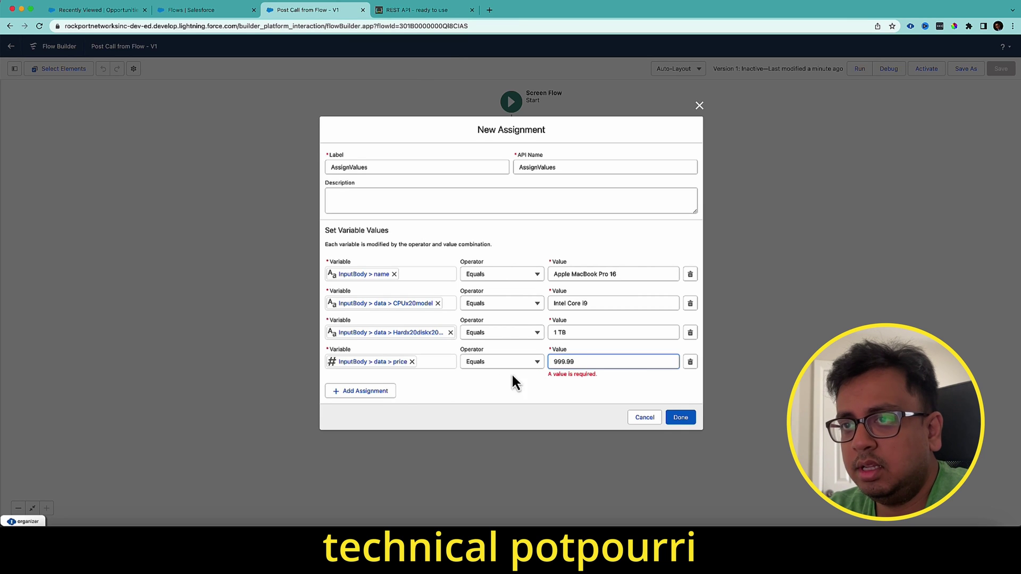
- Add a row setting InputBody's year, then close the assignment
left_click(382, 391)
left_click(442, 381)
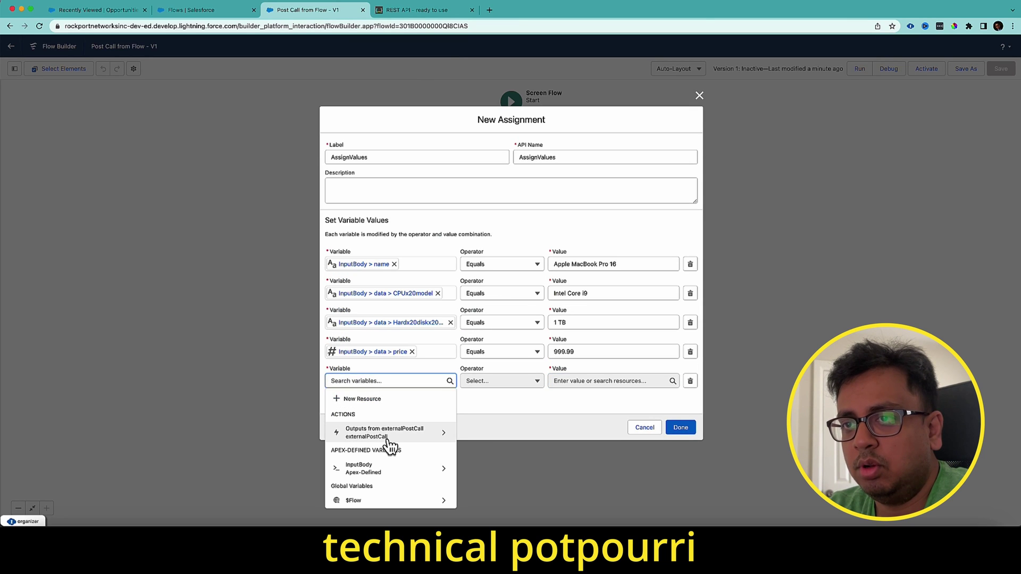
left_click(383, 469)
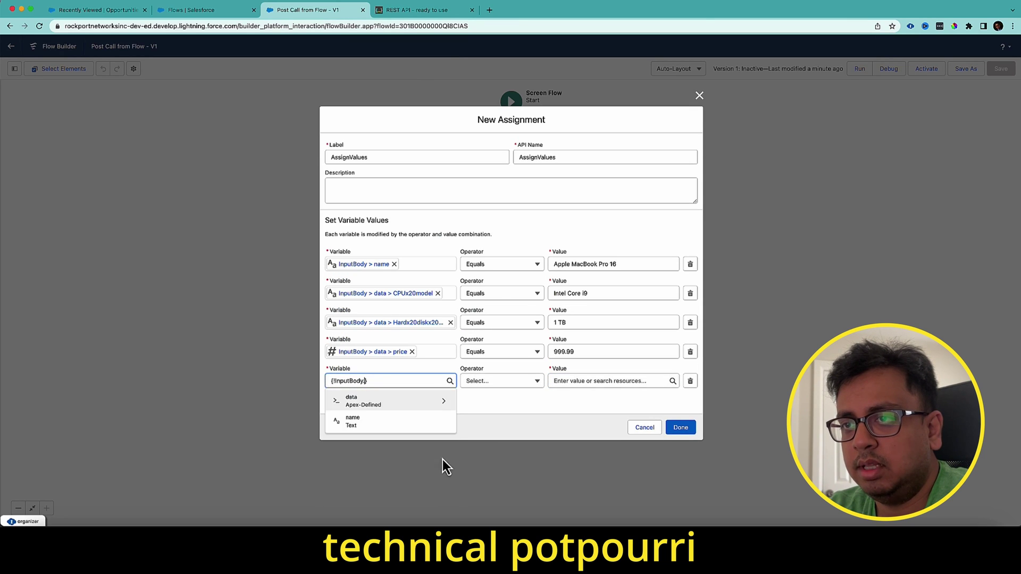
left_click(423, 412)
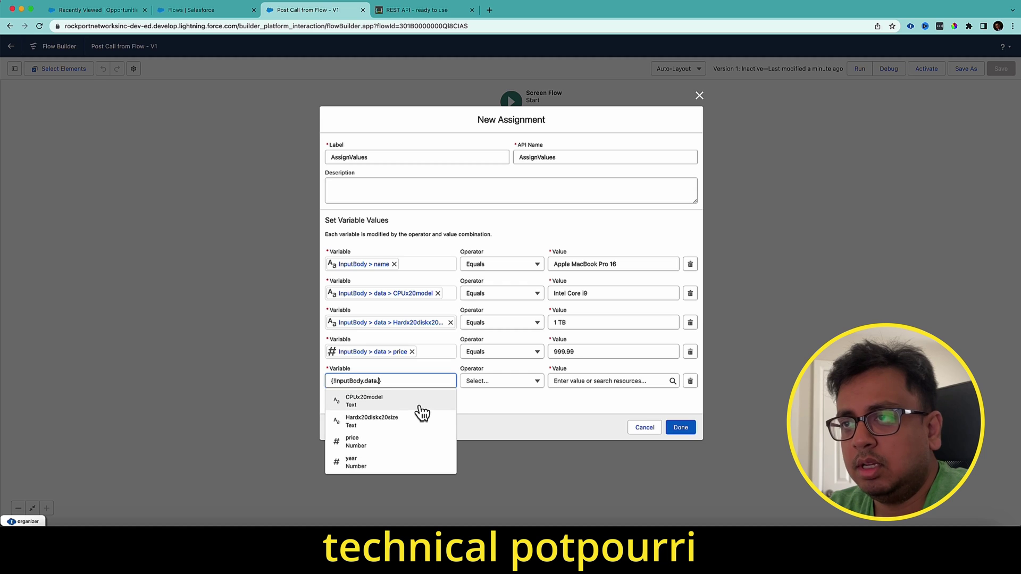
left_click(405, 461)
left_click(566, 383)
type("2023")
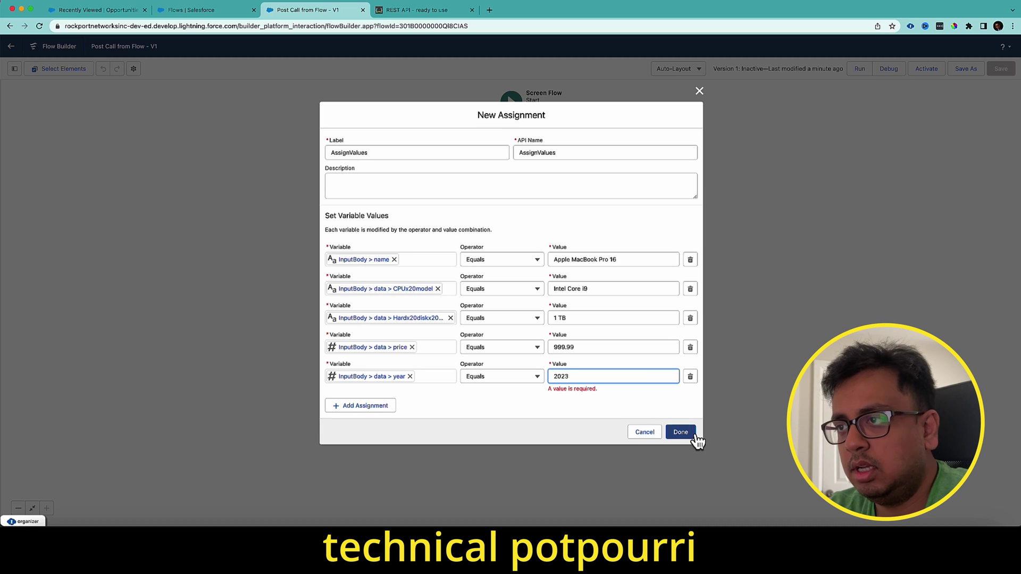
left_click(687, 436)
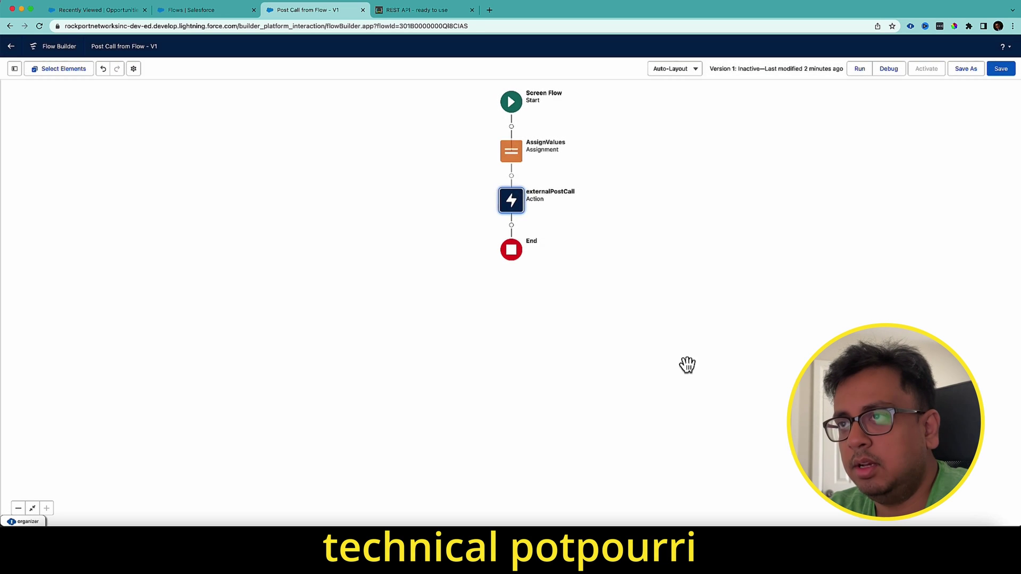
- Save the flow, review the externalPostCall and AssignValues elements unchanged, then activate it
left_click(1003, 70)
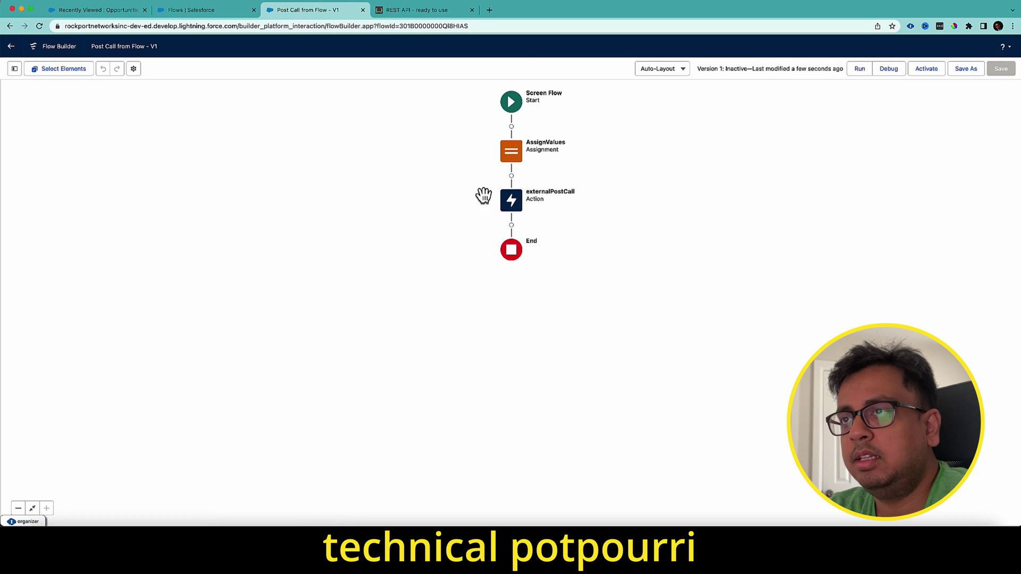
double_click(507, 207)
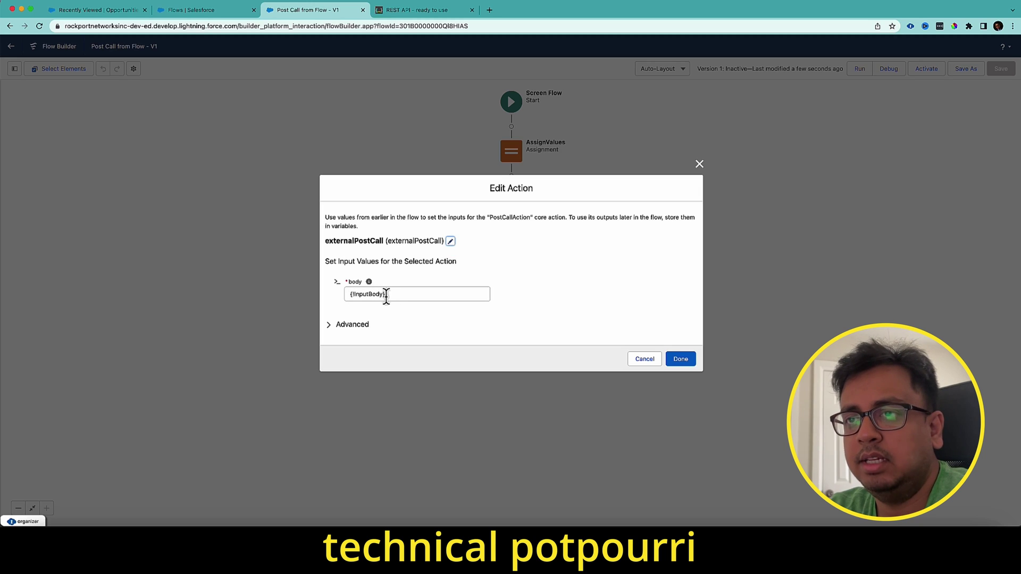
left_click(700, 164)
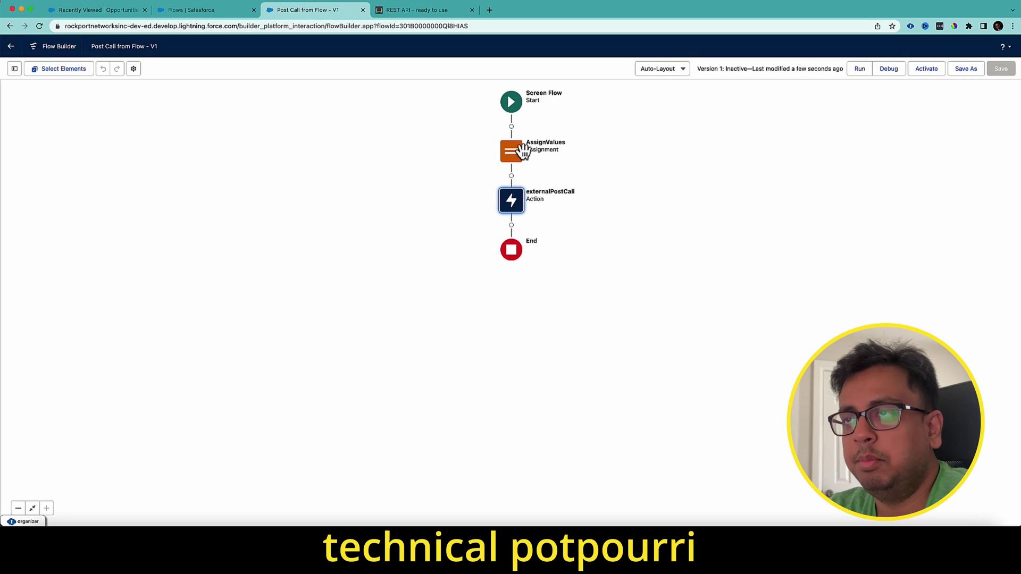
double_click(521, 158)
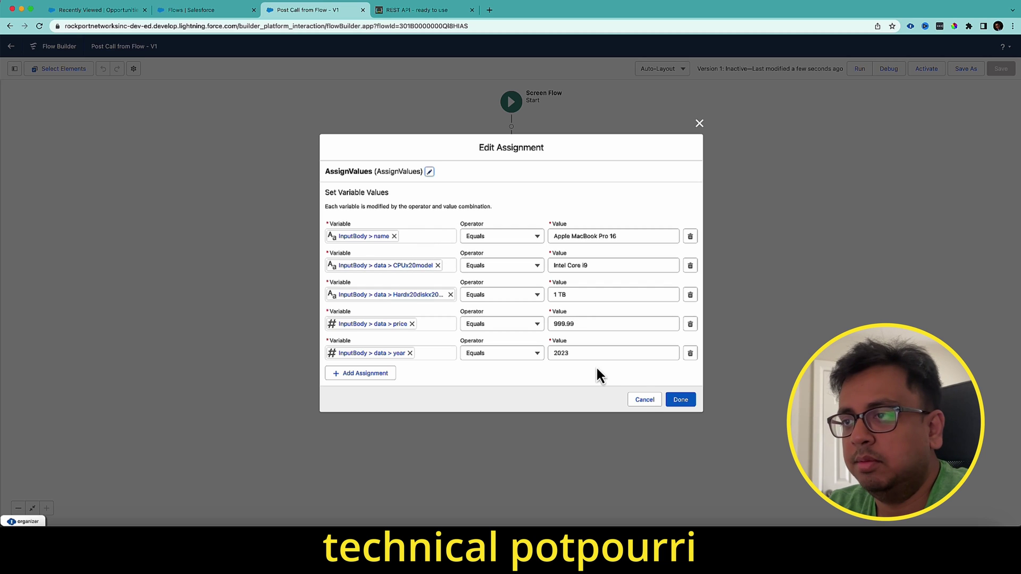
left_click(645, 400)
left_click(925, 69)
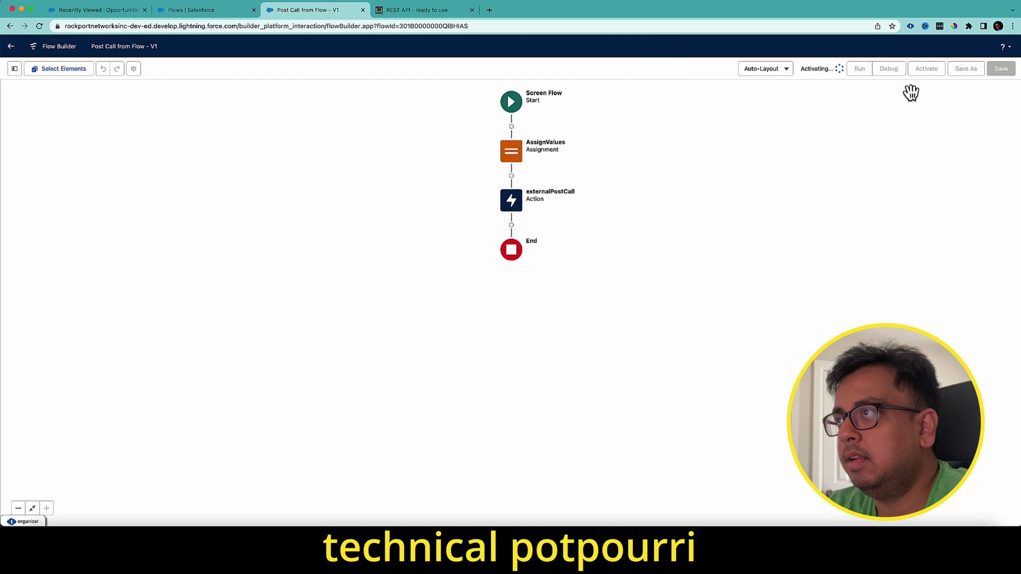
- Run the flow in debug mode and inspect externalPostCall's request body, price and 200 response output
left_click(880, 70)
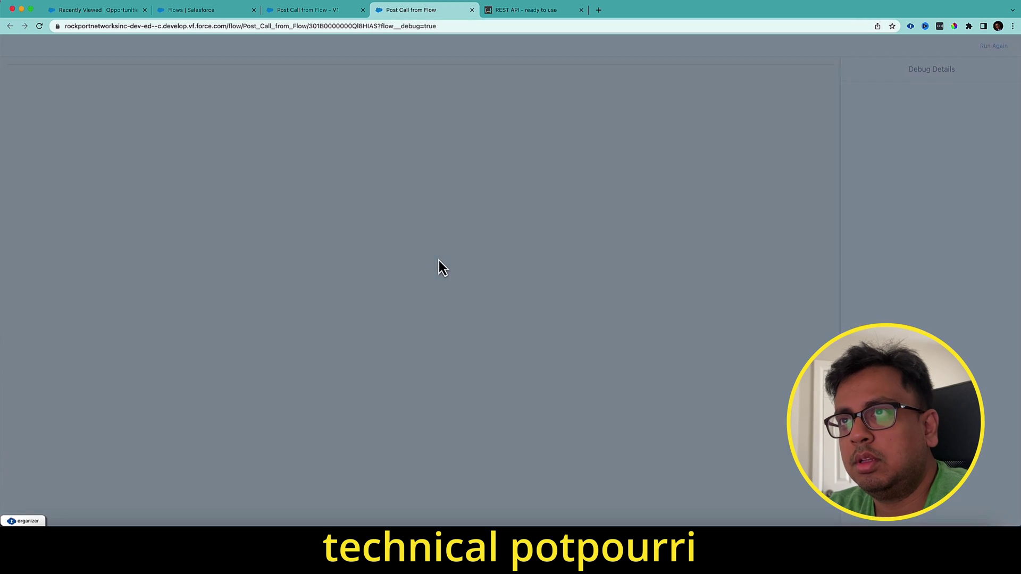
left_click(637, 343)
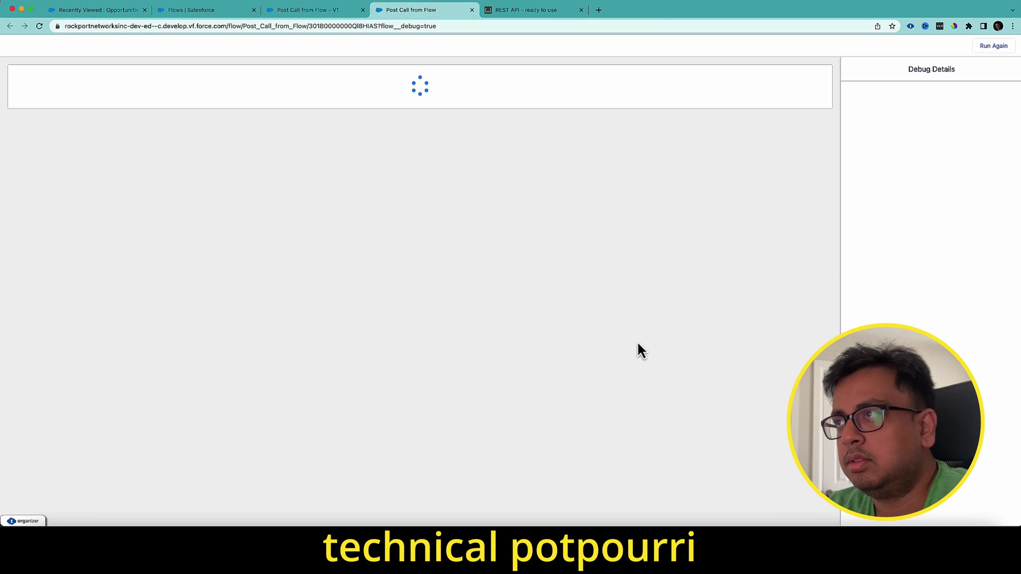
scroll(988, 146, "down", 3)
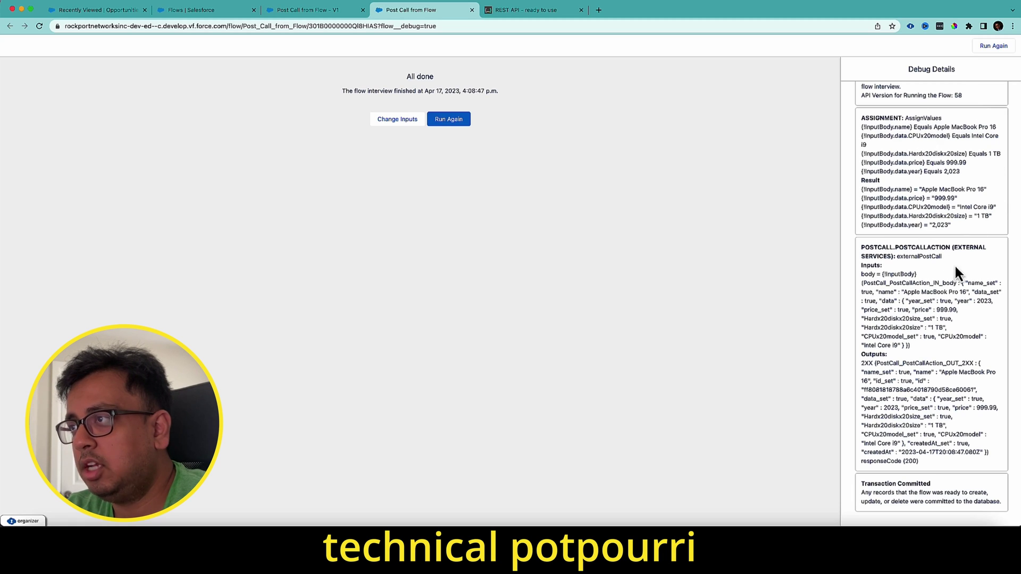
left_click_drag(918, 344, 864, 280)
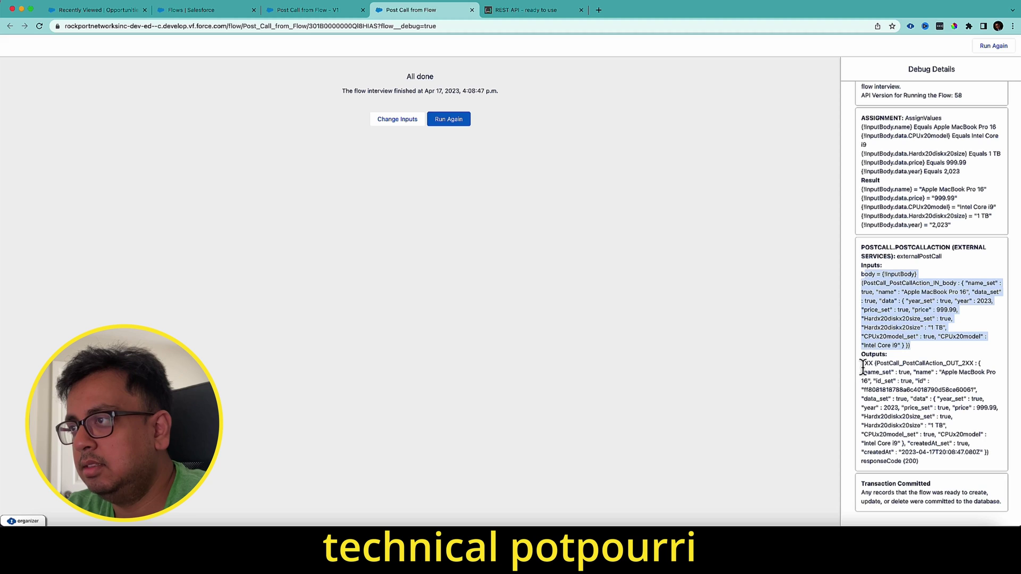
left_click_drag(861, 363, 925, 458)
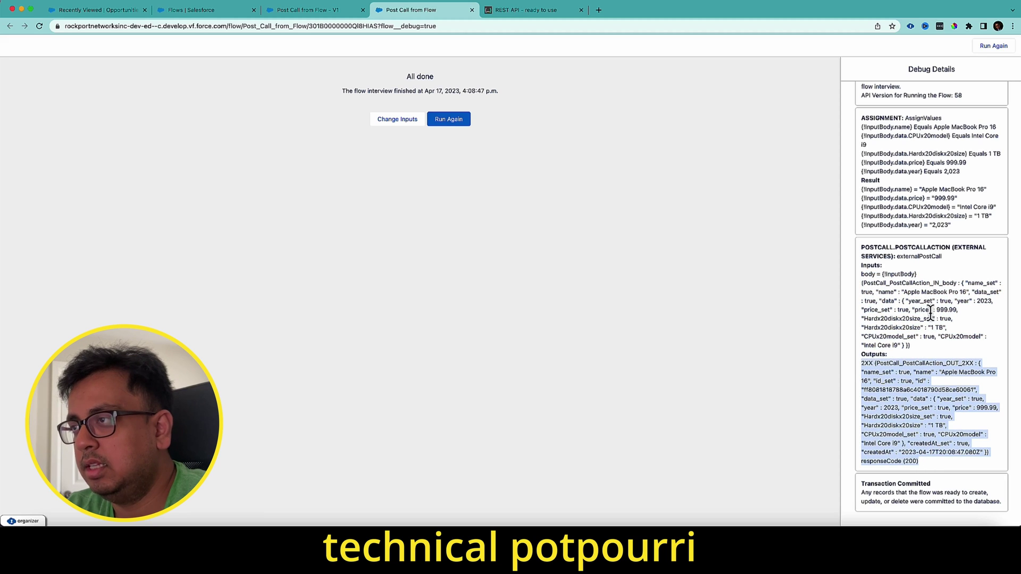
left_click_drag(935, 310, 957, 311)
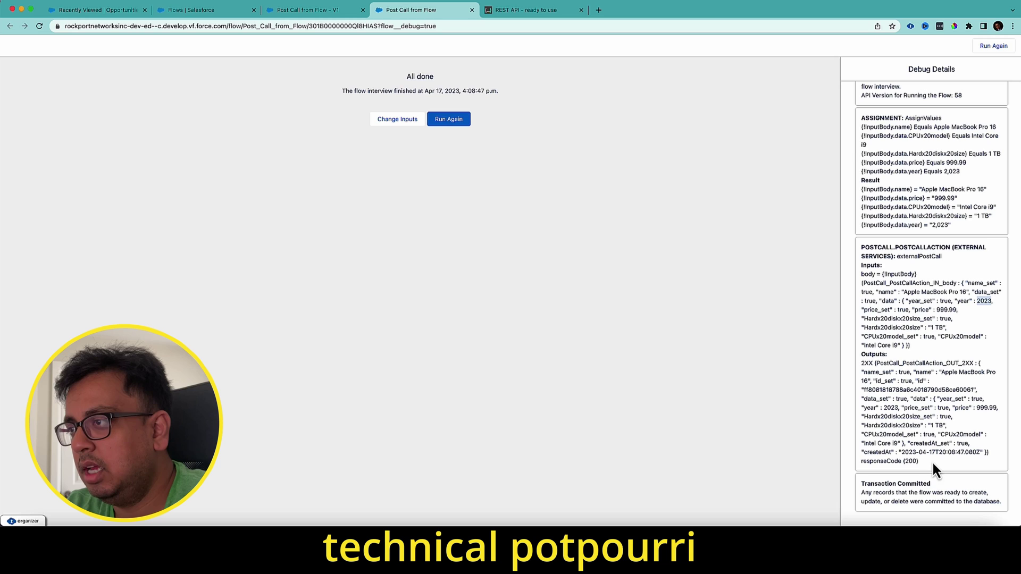
left_click_drag(924, 462, 861, 363)
left_click(919, 205)
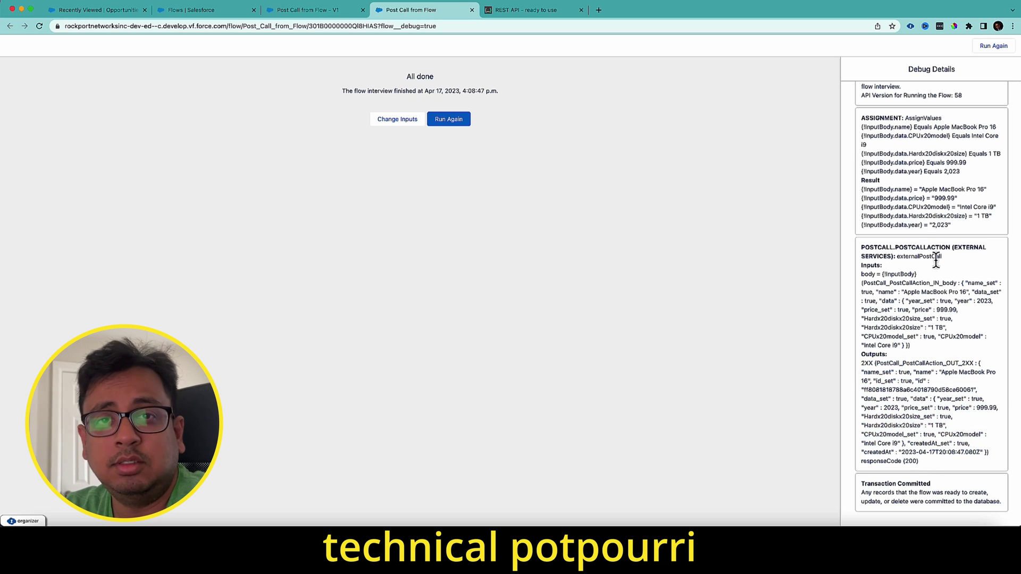